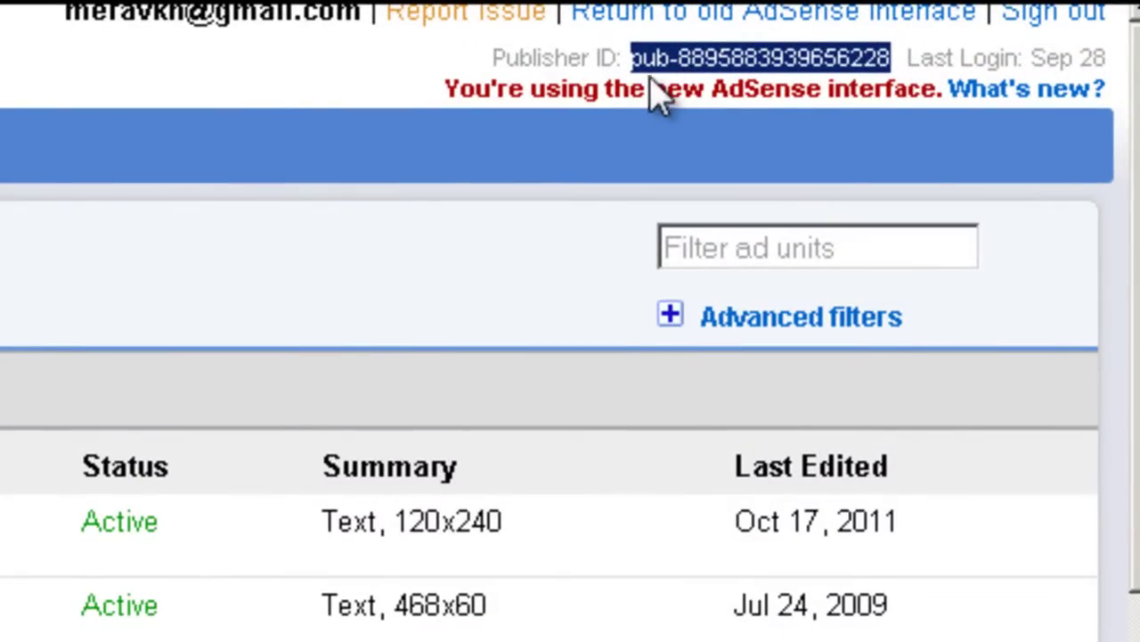
- Copy the publisher ID shown at the top of the AdSense page
right_click(758, 71)
left_click(777, 91)
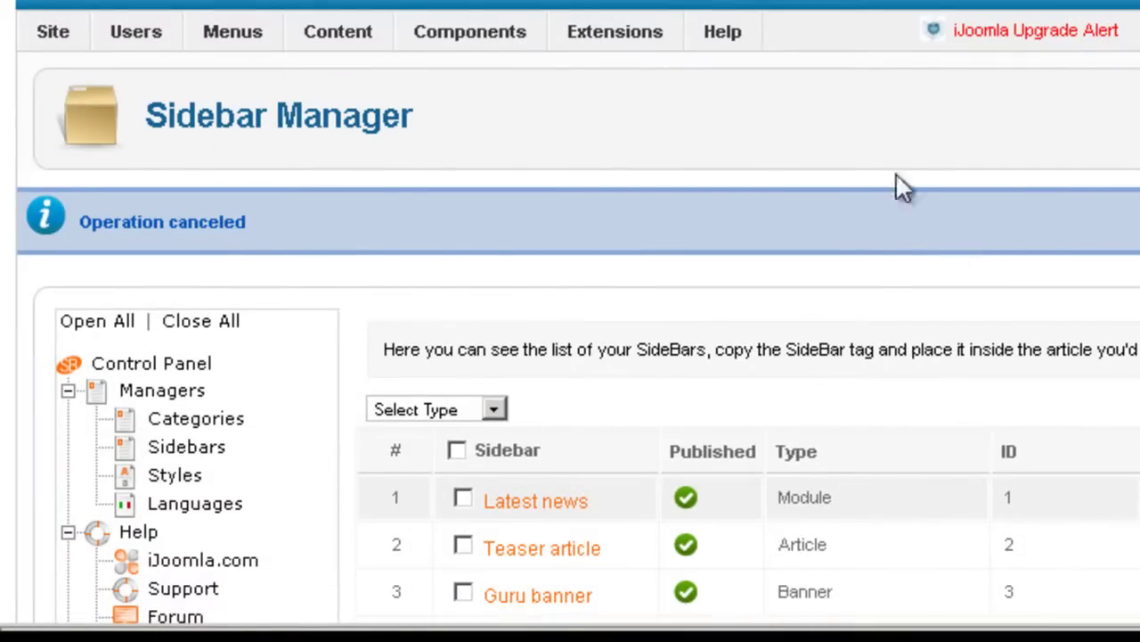
- Start a new sidebar and set its type to Google Ad Sense
scroll(886, 284, "down", 2)
scroll(886, 283, "up", 2)
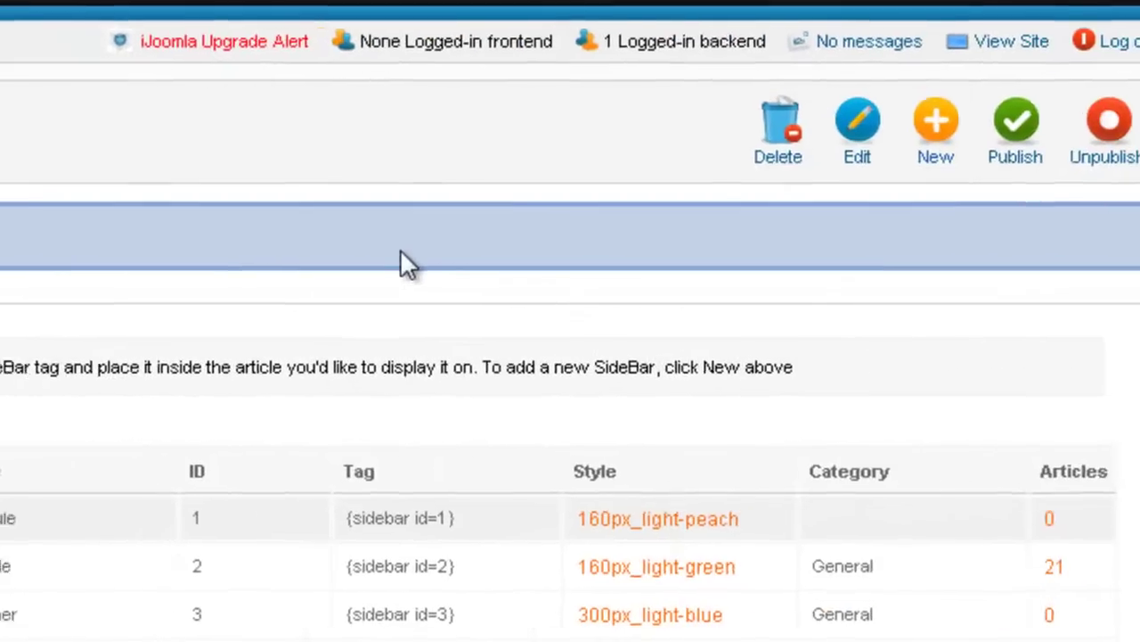
left_click(936, 129)
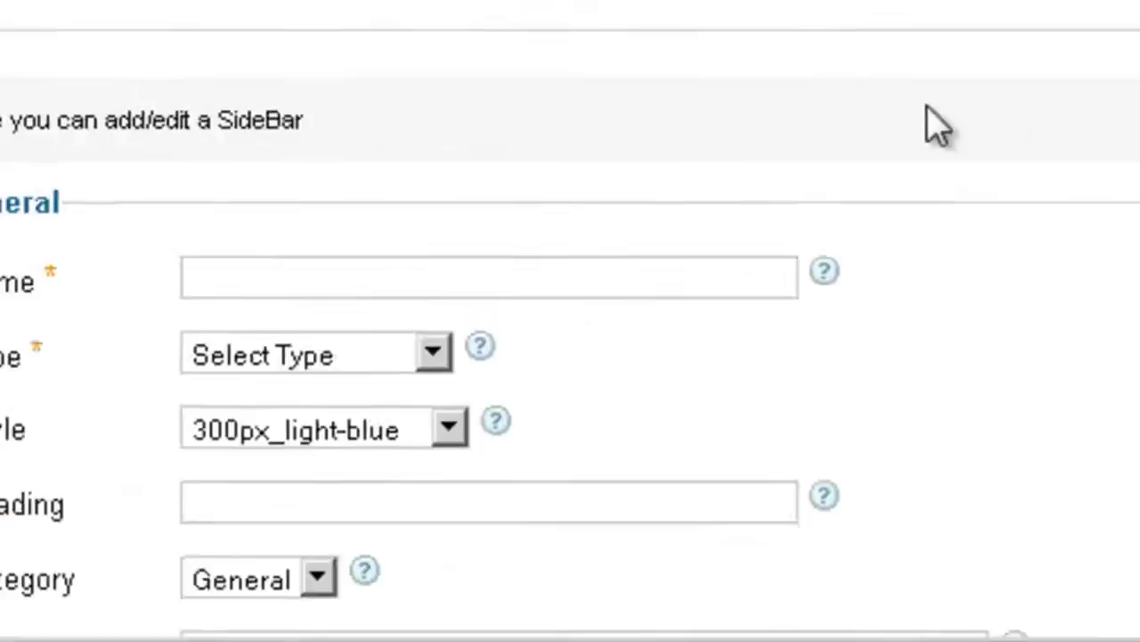
left_click(463, 27)
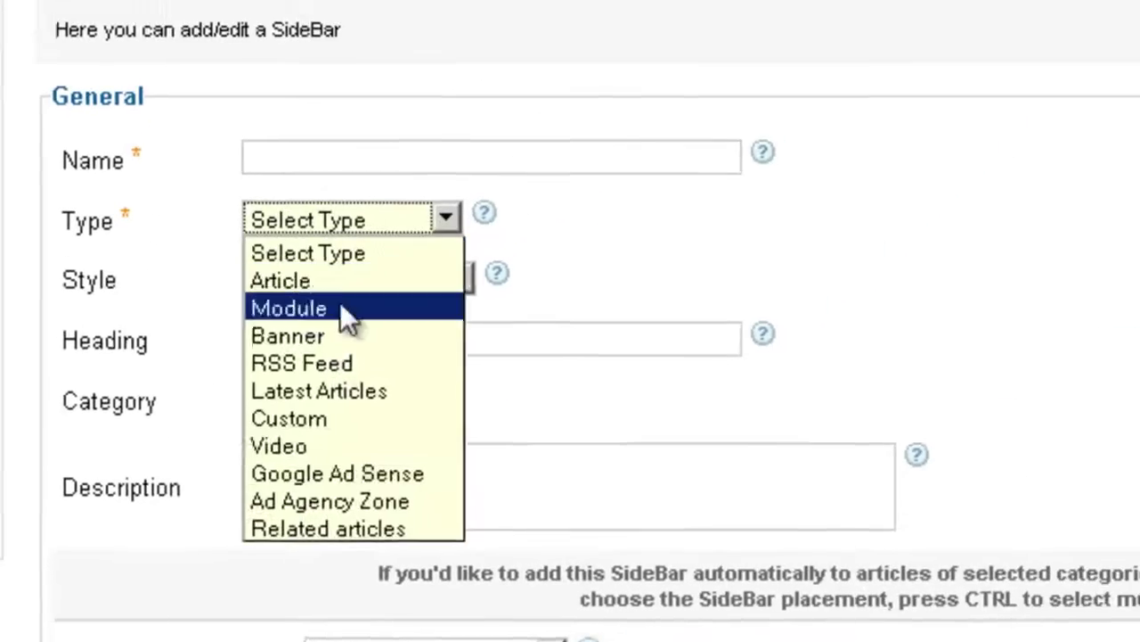
left_click(333, 481)
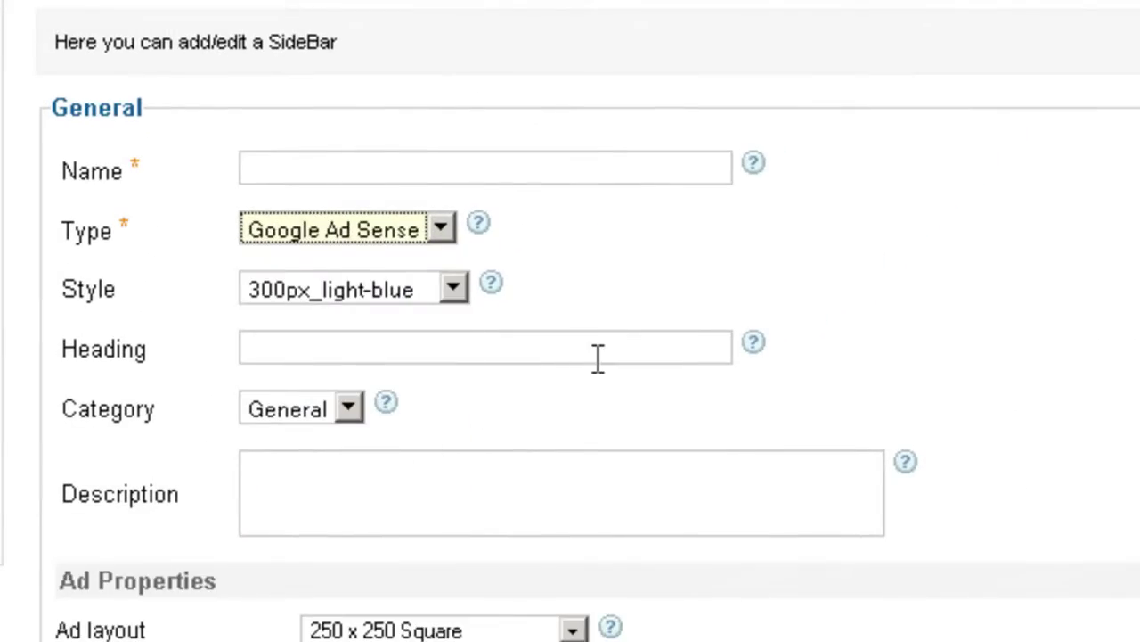
- Name the new sidebar 'Google sidebar'
left_click(407, 171)
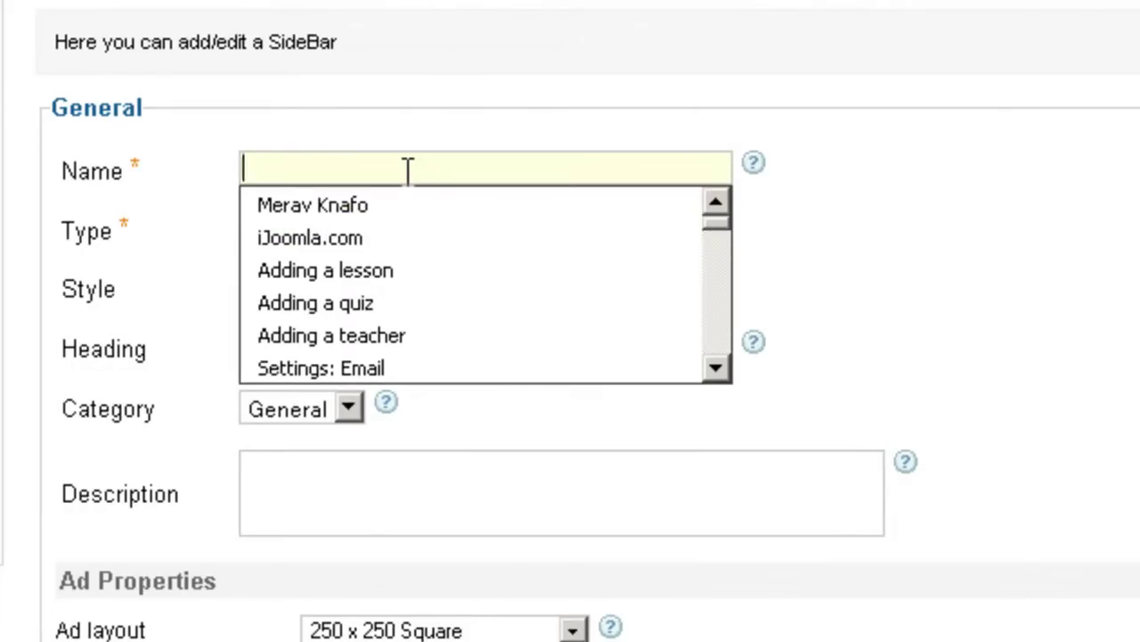
type("Google ")
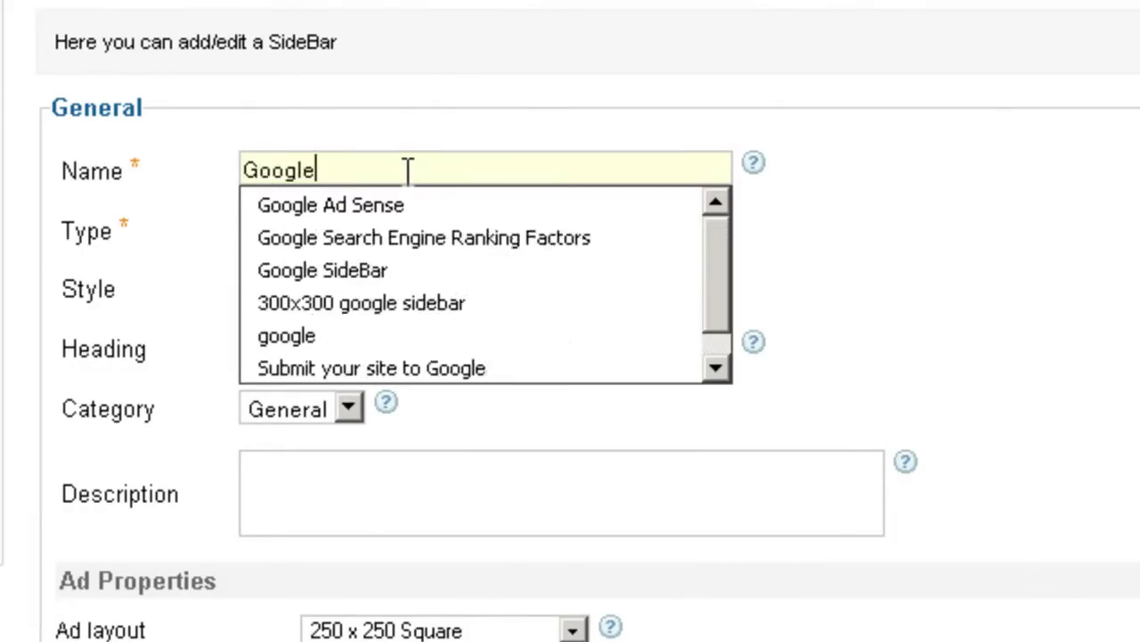
type("sidea")
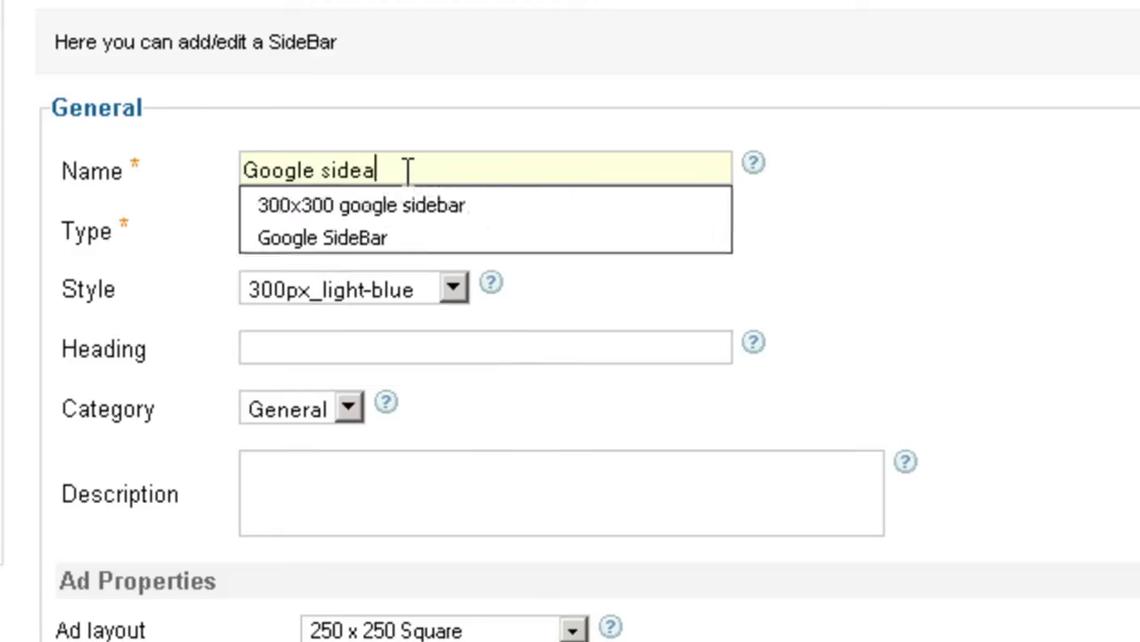
key("BackSpace")
type("bar")
left_click(407, 148)
scroll(438, 171, "down", 3)
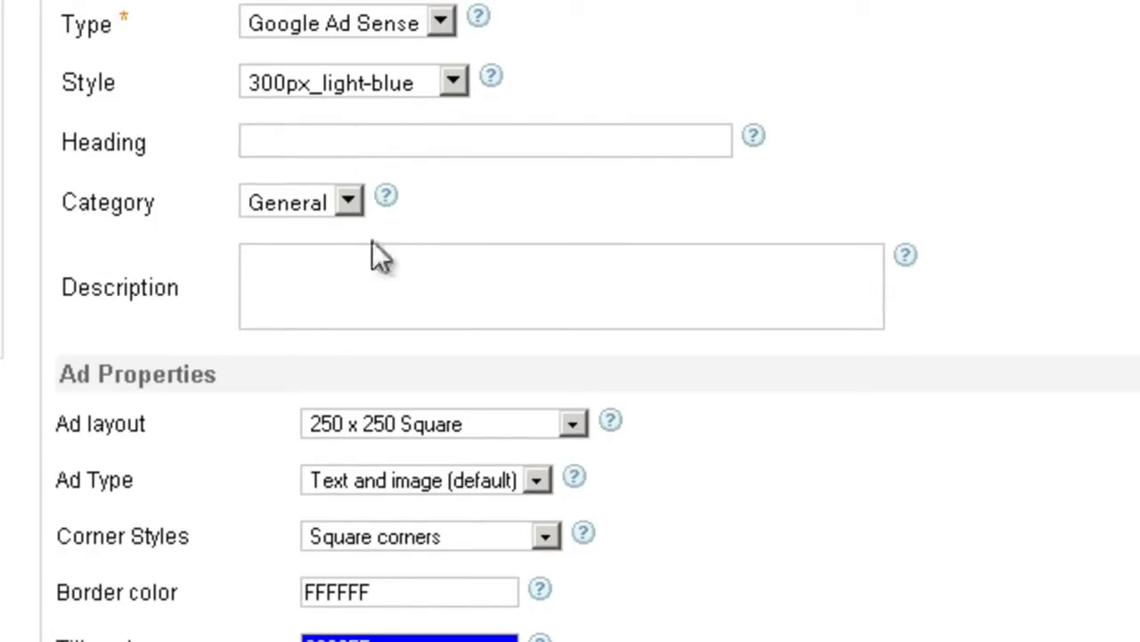
scroll(389, 258, "down", 3)
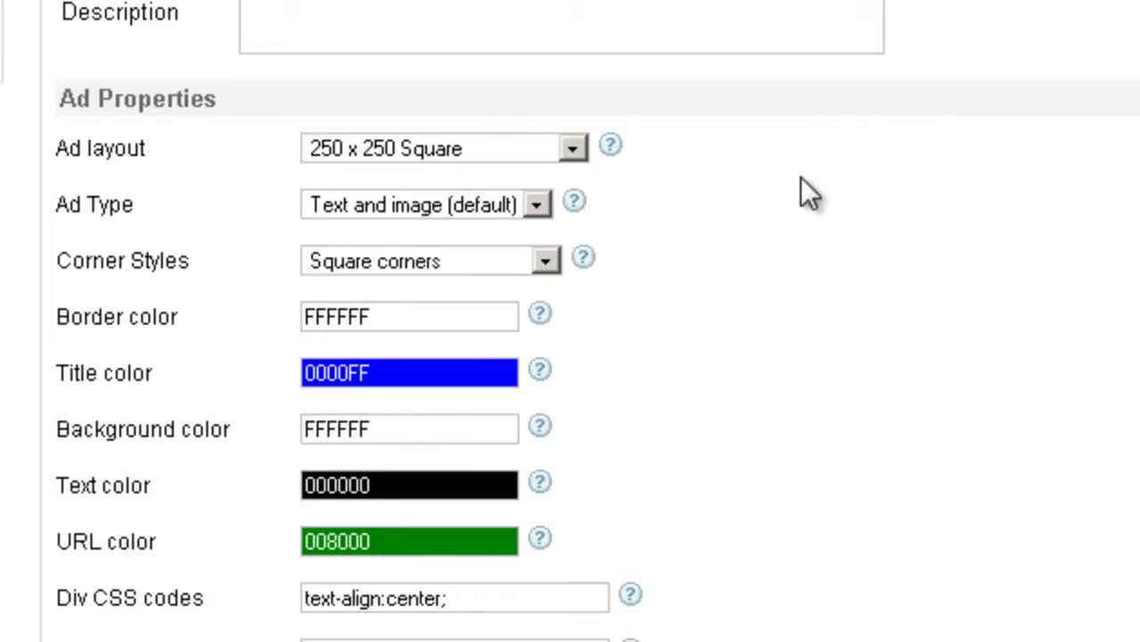
- Choose 300 x 250 Medium rectangle as the ad layout, replacing 250 x 250 Square
left_click(536, 149)
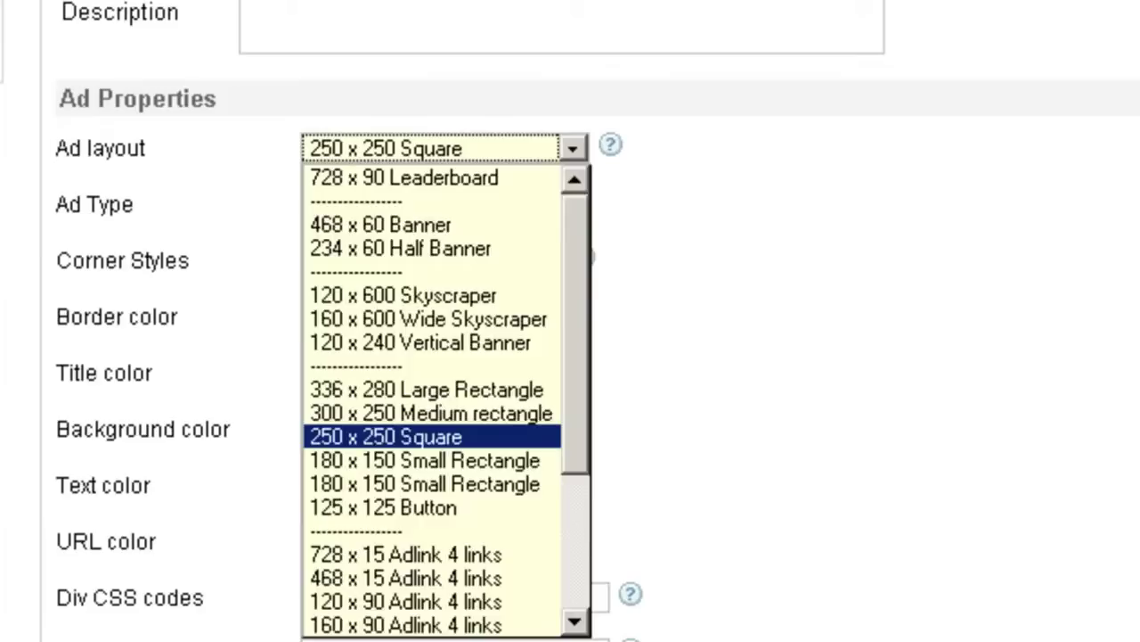
key("Escape")
left_click(477, 155)
left_click(357, 406)
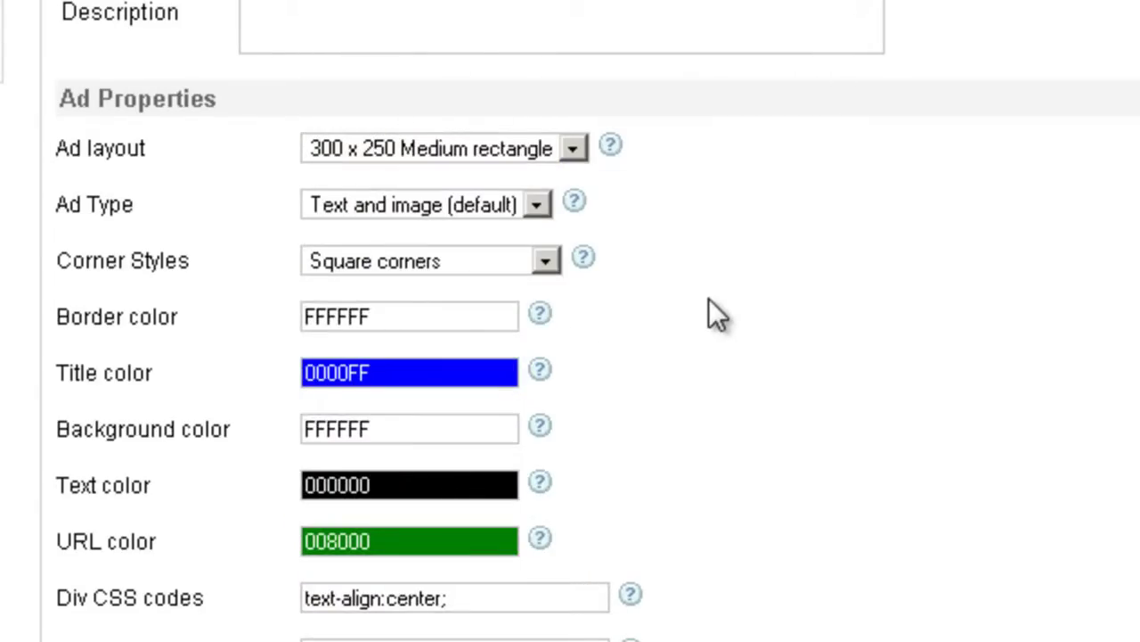
left_click(485, 147)
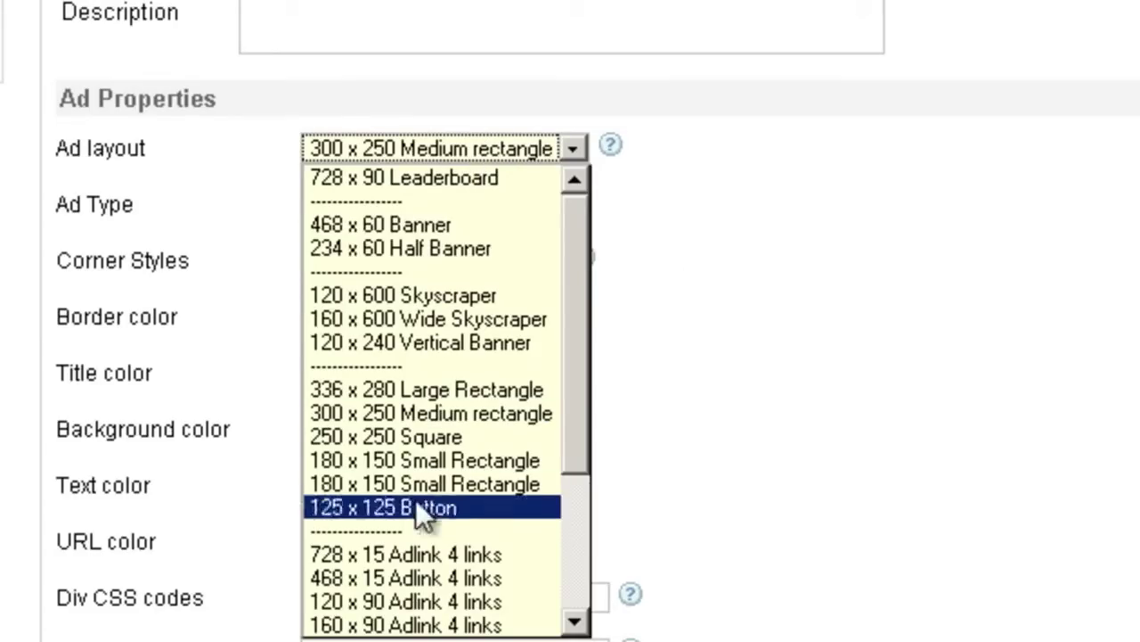
left_click(700, 378)
scroll(806, 321, "up", 2)
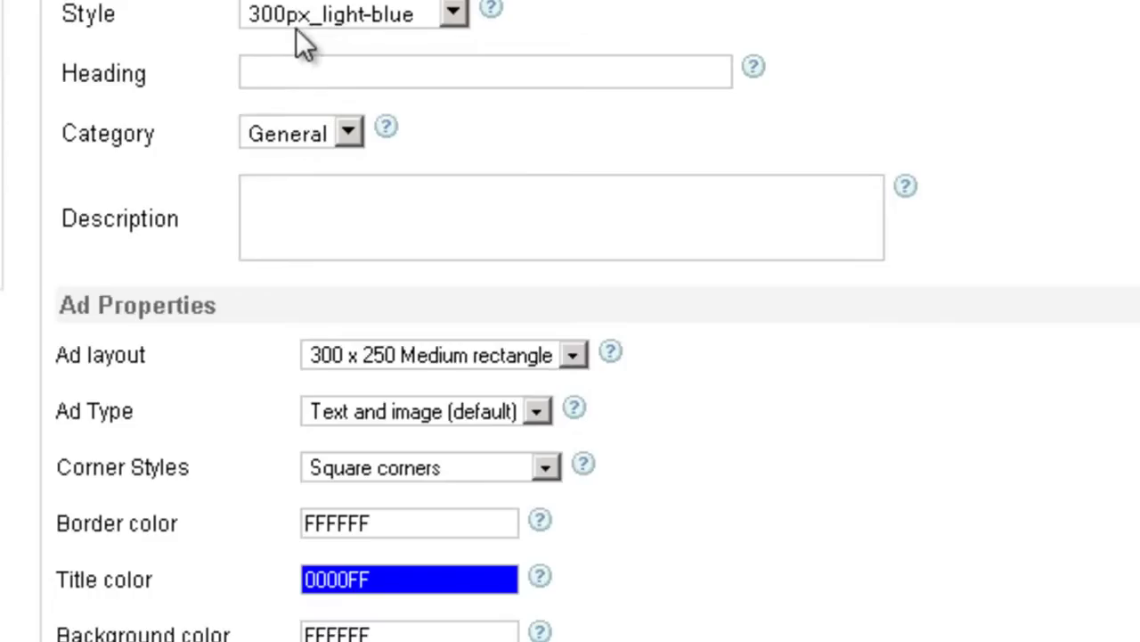
left_click(383, 361)
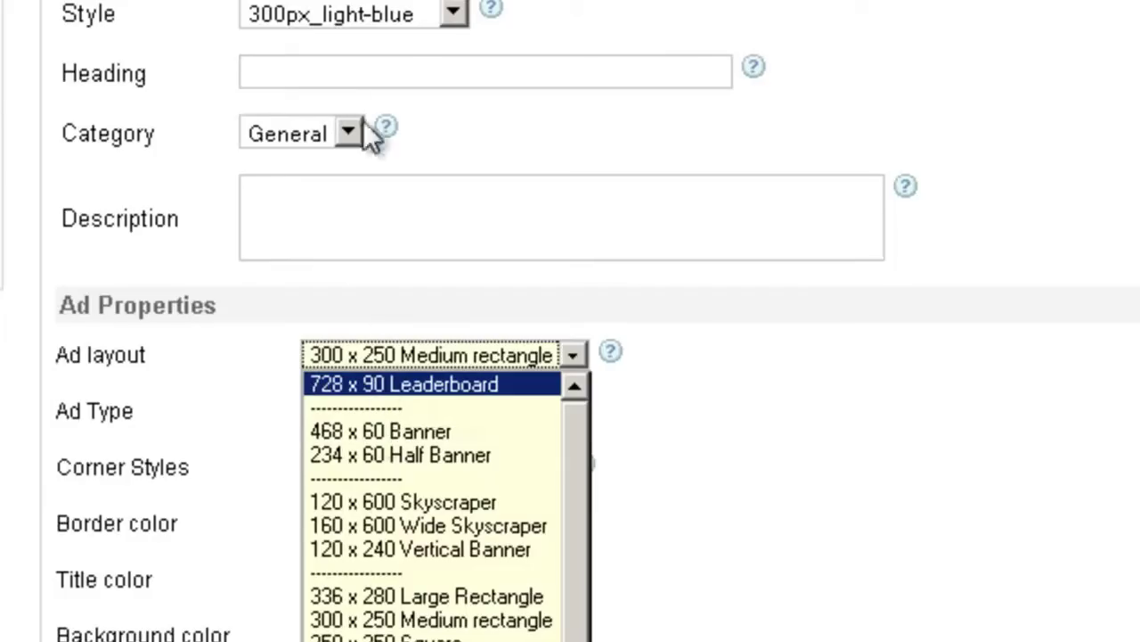
left_click(387, 101)
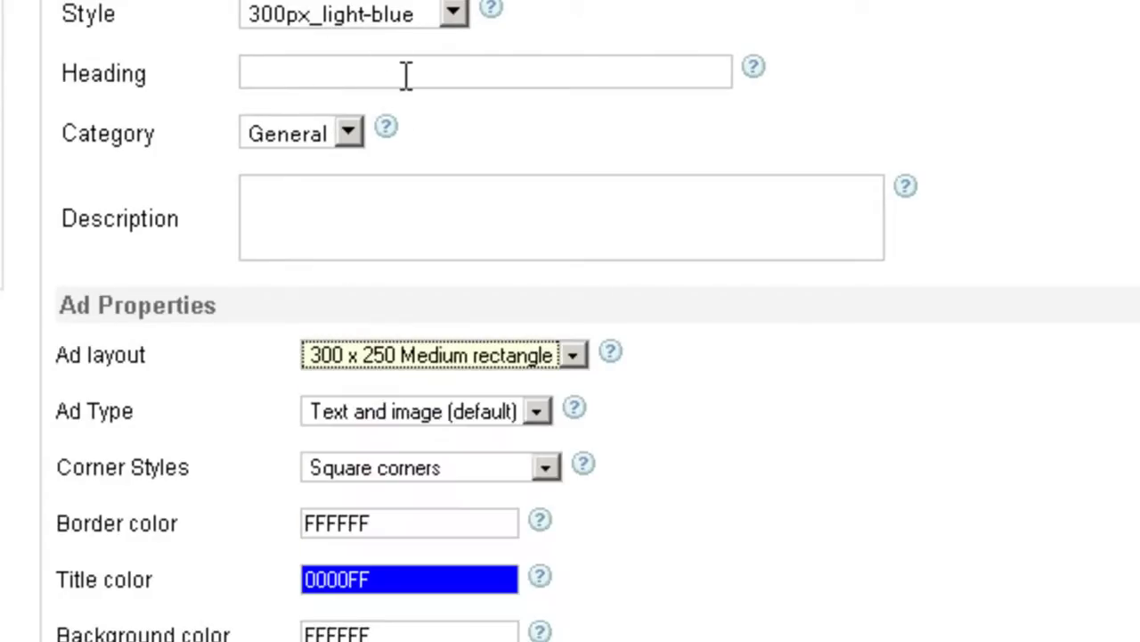
- Set the Ad Type dropdown to Text Only
left_click(778, 395)
scroll(777, 395, "down", 3)
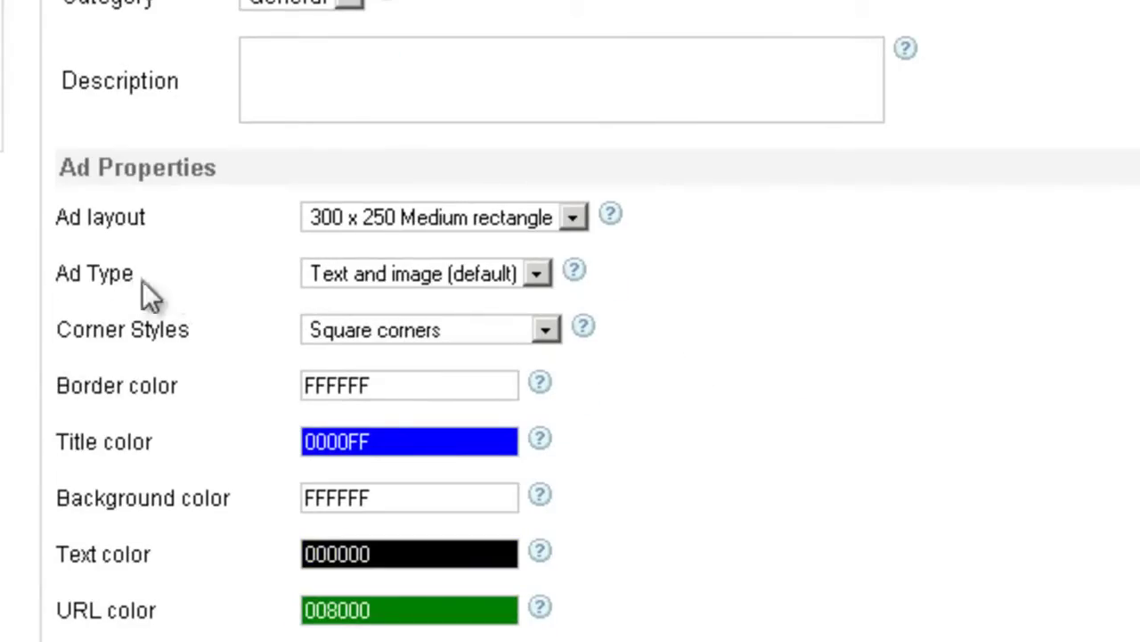
left_click(455, 287)
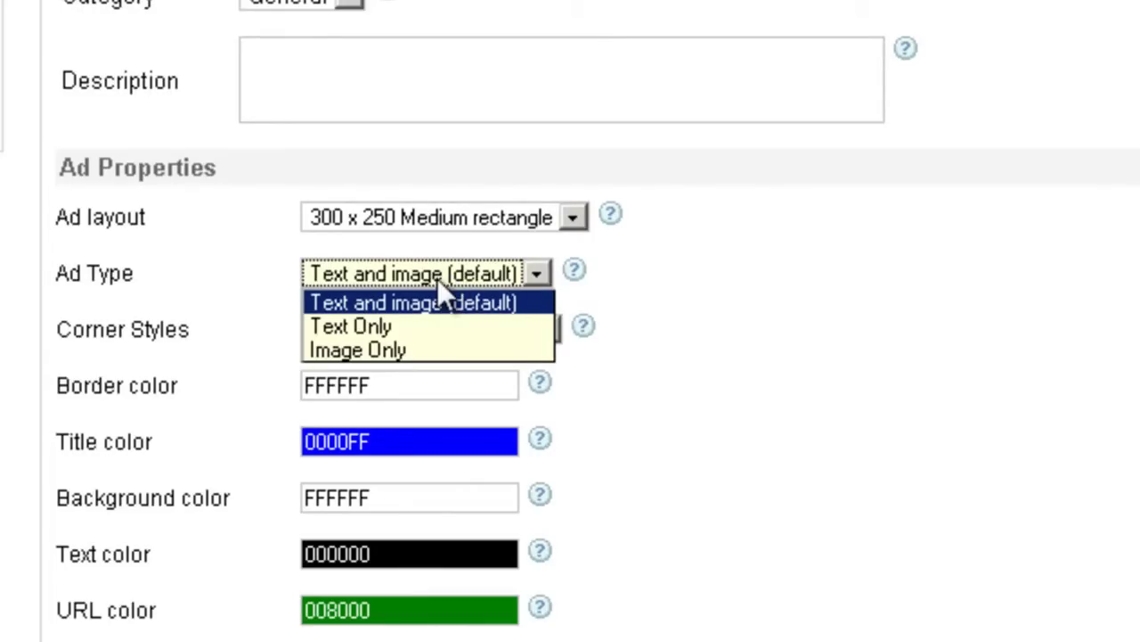
left_click(390, 326)
scroll(859, 310, "down", 3)
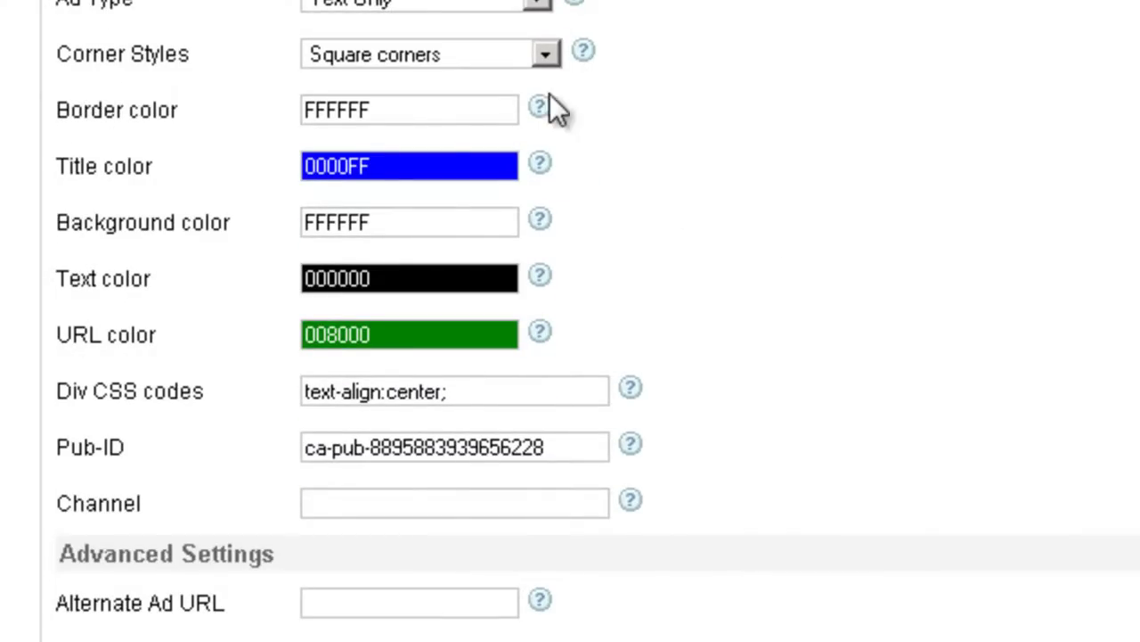
left_click(500, 56)
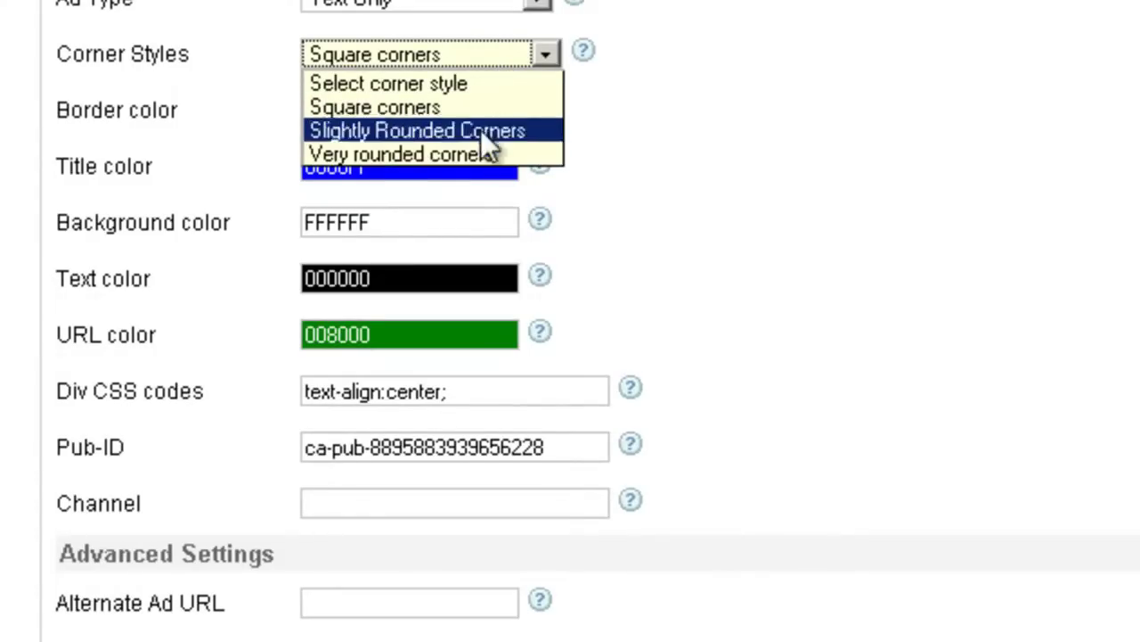
left_click(784, 101)
scroll(871, 133, "up", 3)
scroll(873, 134, "up", 4)
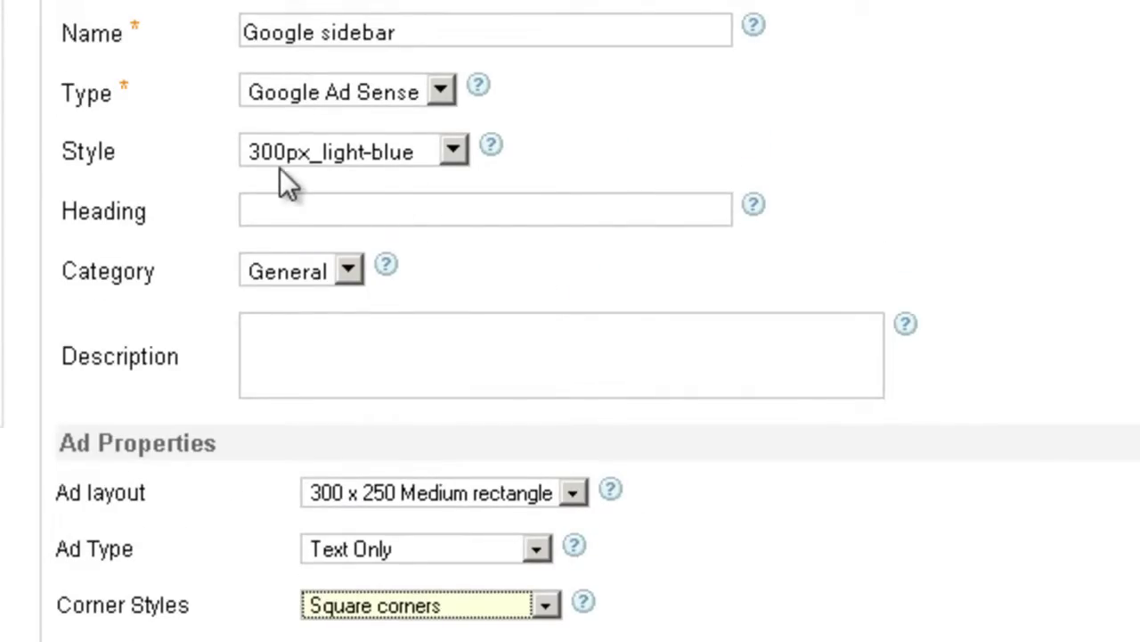
scroll(410, 283, "down", 3)
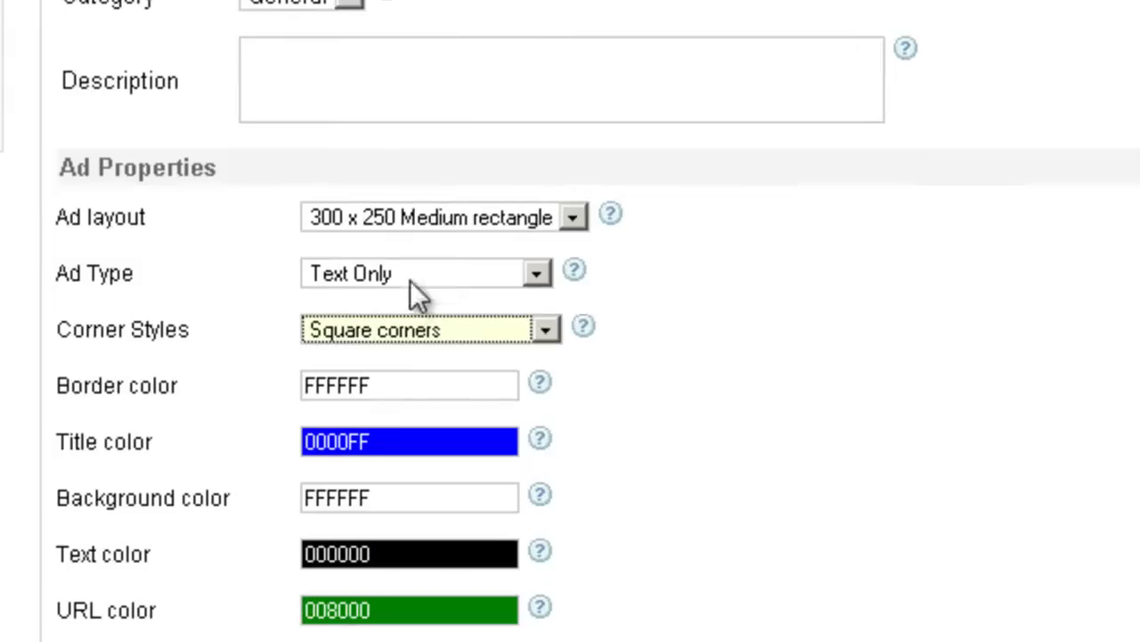
left_click(397, 337)
left_click(397, 337)
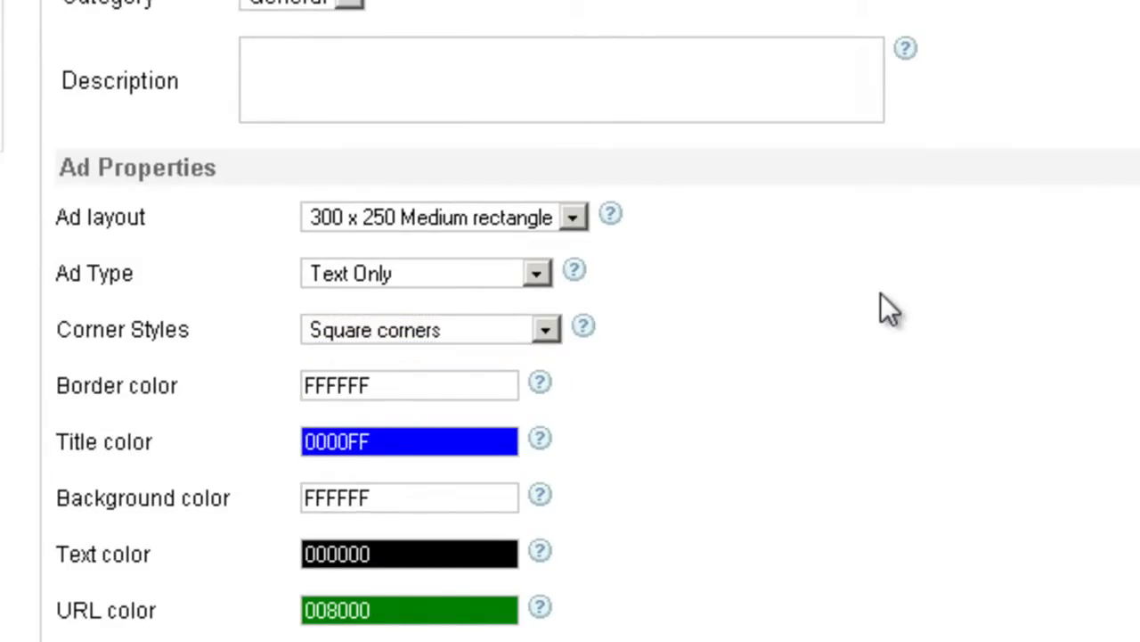
scroll(809, 306, "down", 4)
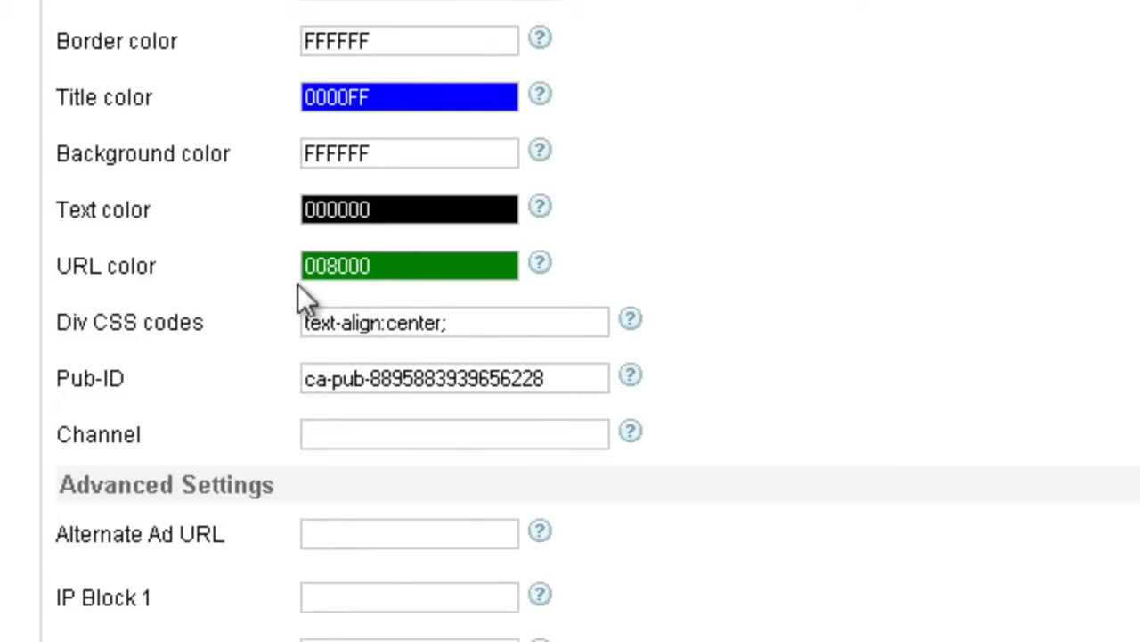
scroll(580, 241, "up", 3)
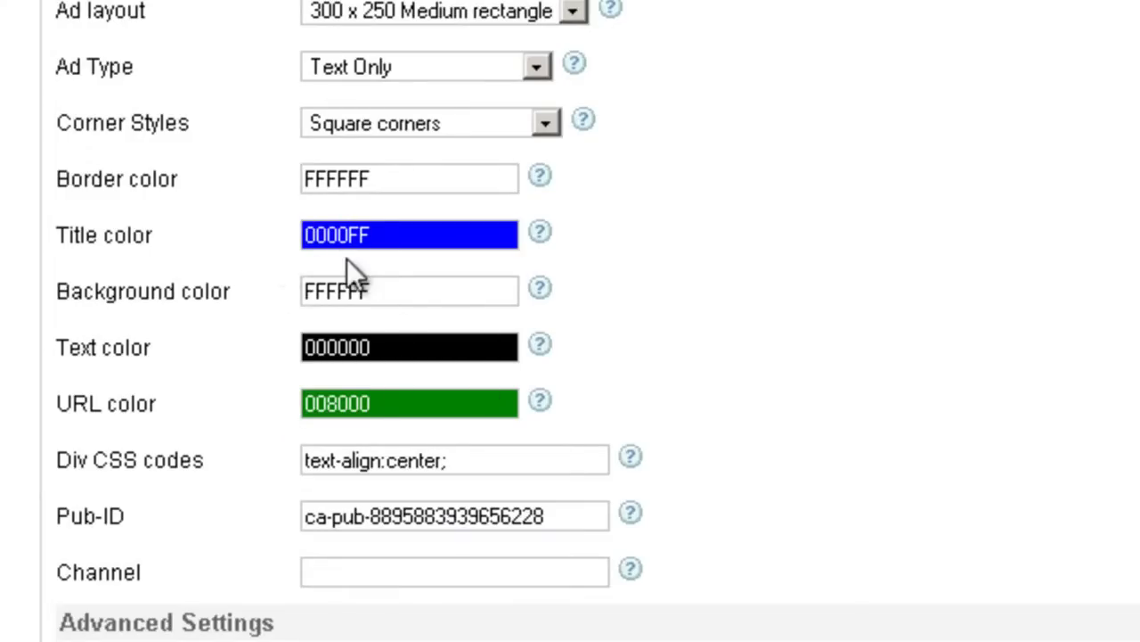
- Pick violet-blue 6026FF as the ad title colour in the colour chooser
left_click(386, 239)
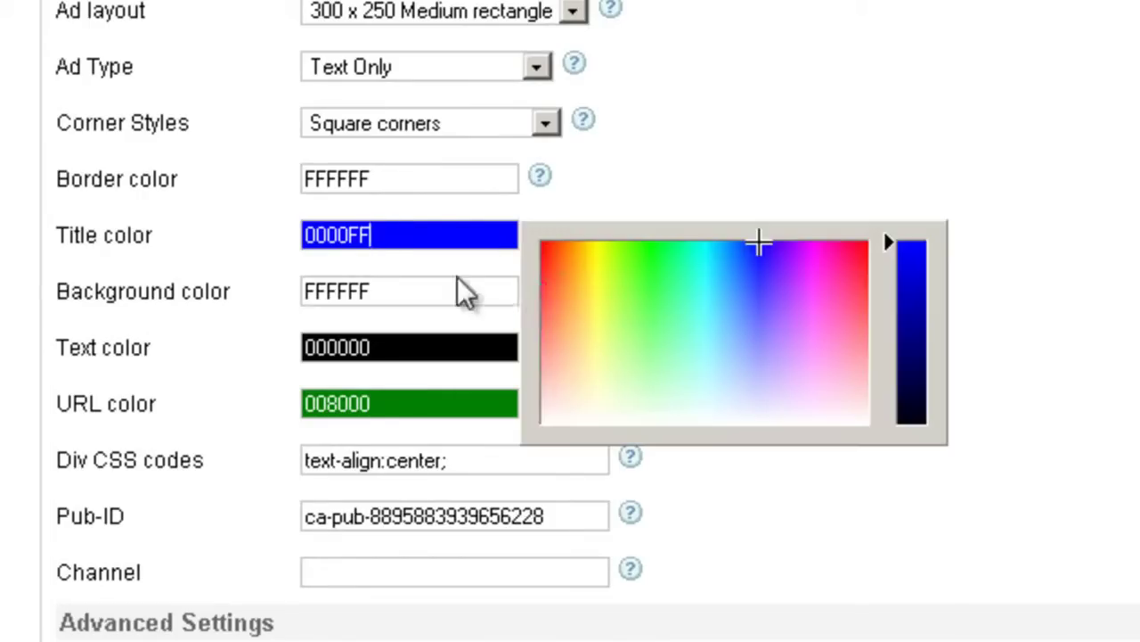
left_click(859, 263)
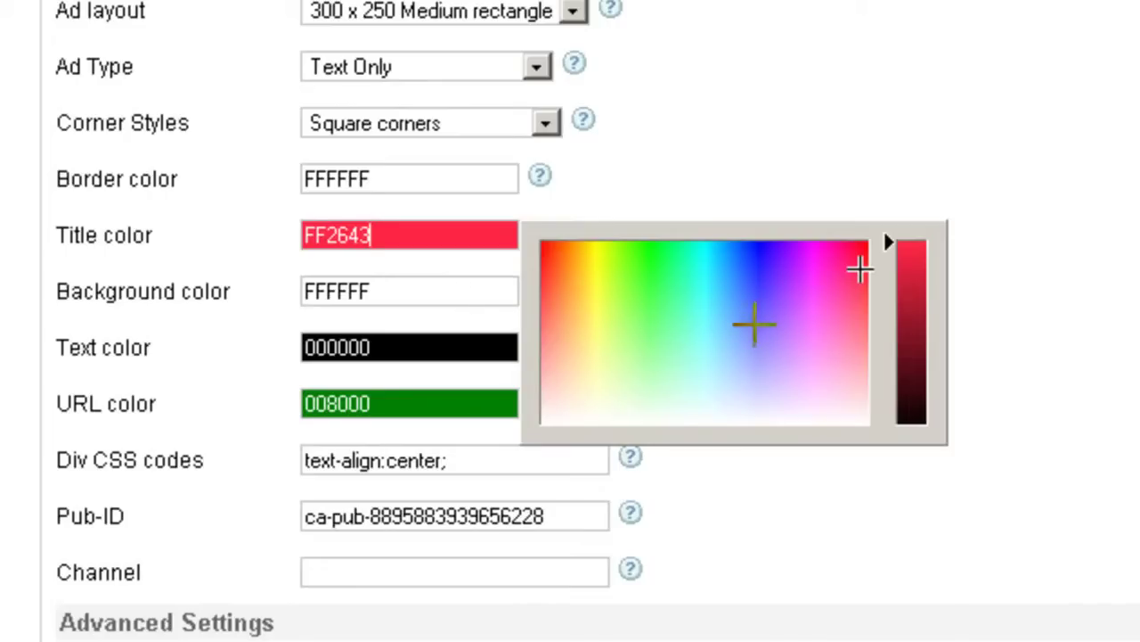
left_click(753, 324)
left_click(726, 367)
left_click(735, 294)
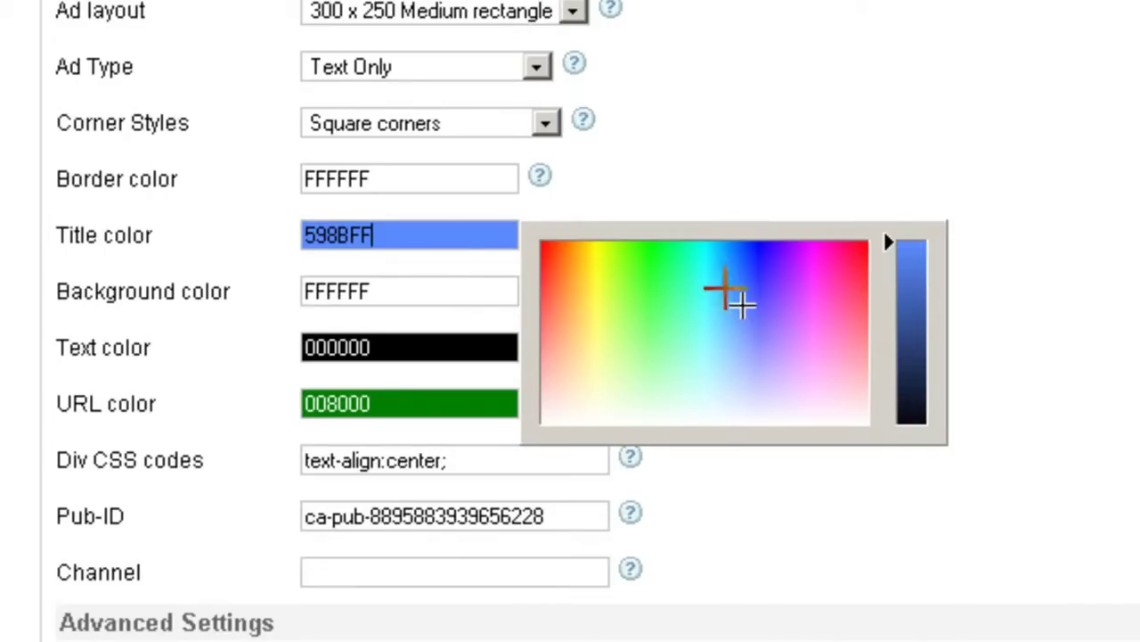
left_click(769, 262)
left_click(773, 269)
left_click(481, 253)
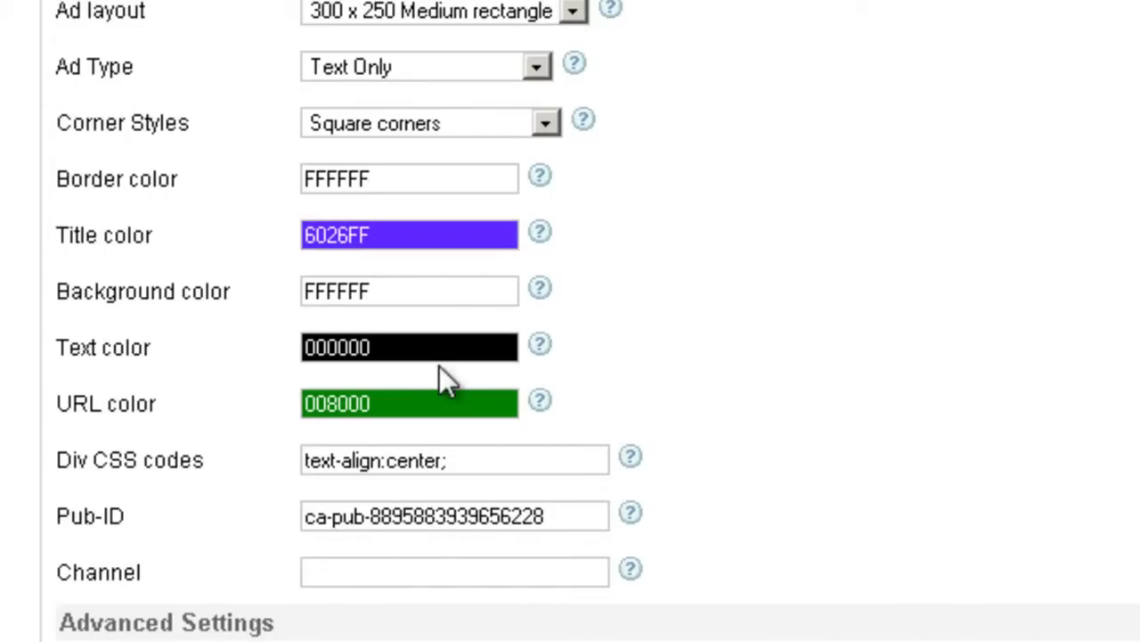
- Replace the old Pub-ID value with the pasted publisher ID, without the ca- prefix
scroll(611, 317, "down", 3)
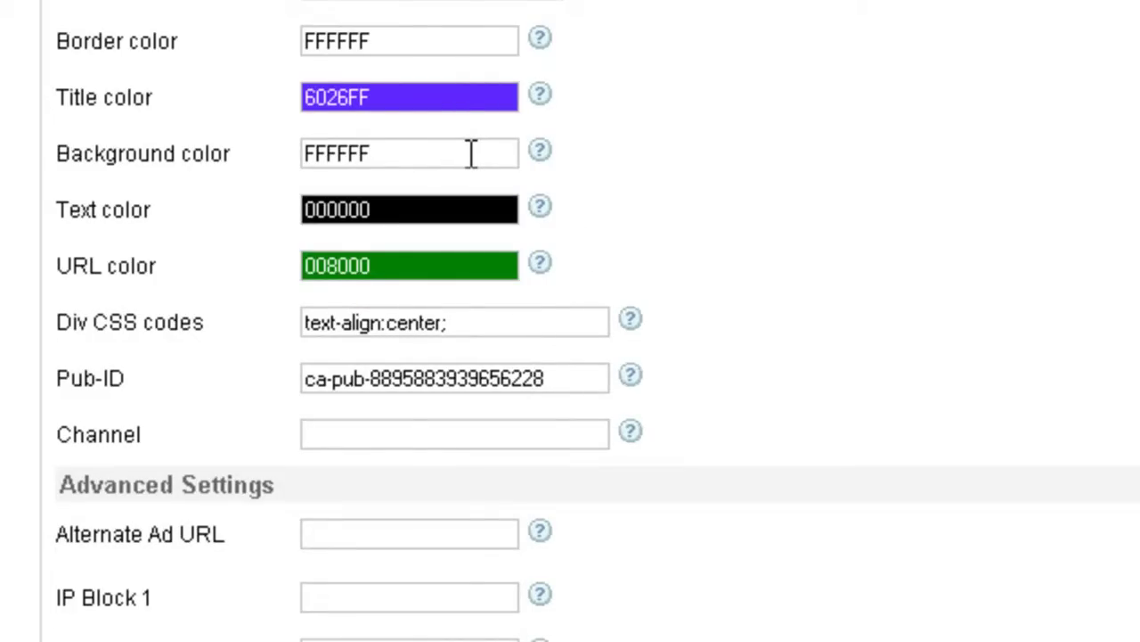
scroll(178, 267, "down", 4)
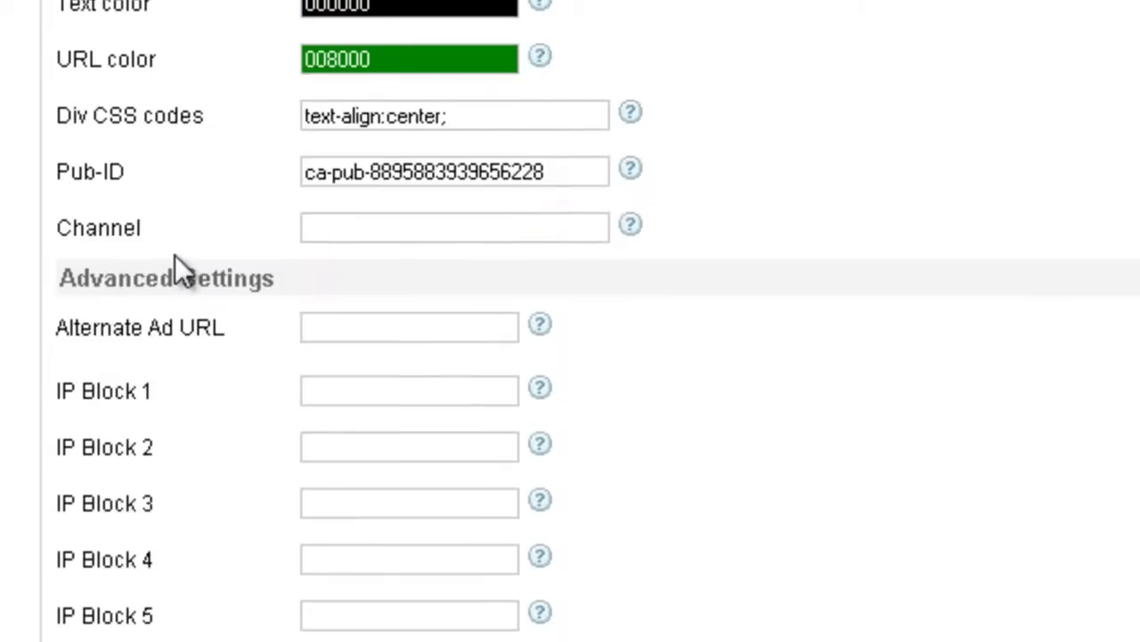
triple_click(578, 176)
key("ctrl+c")
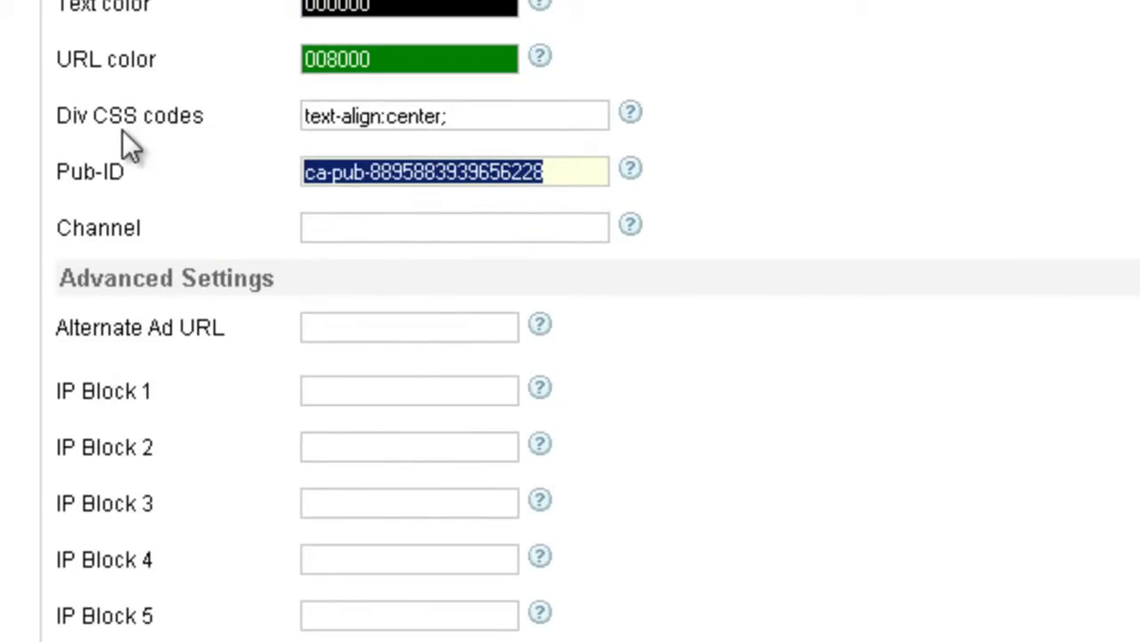
key("BackSpace")
right_click(319, 170)
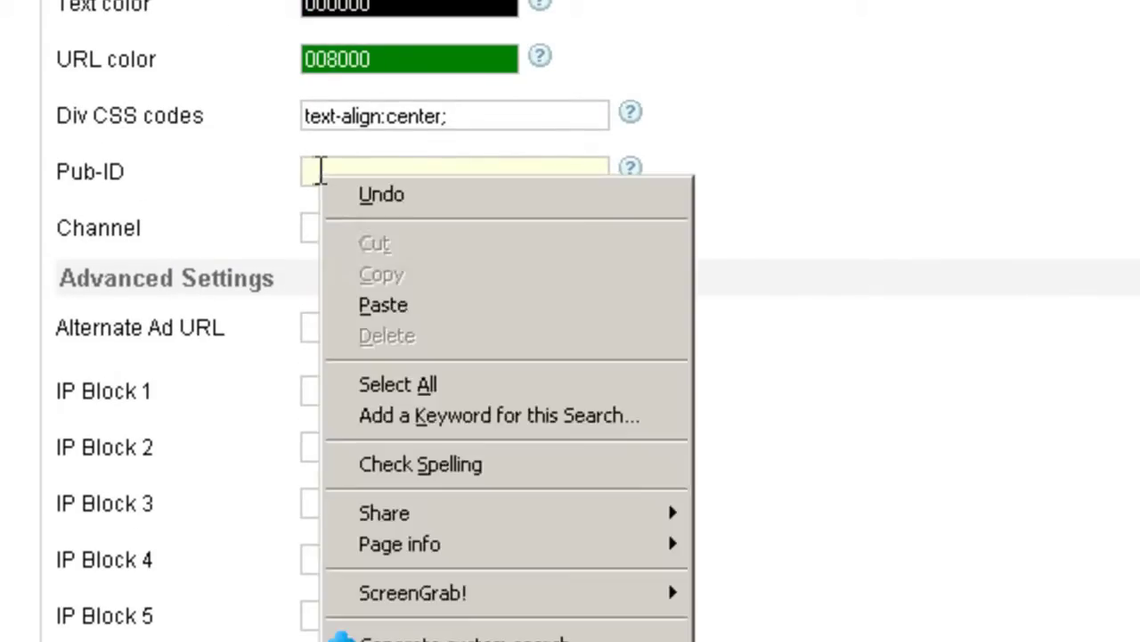
left_click(363, 303)
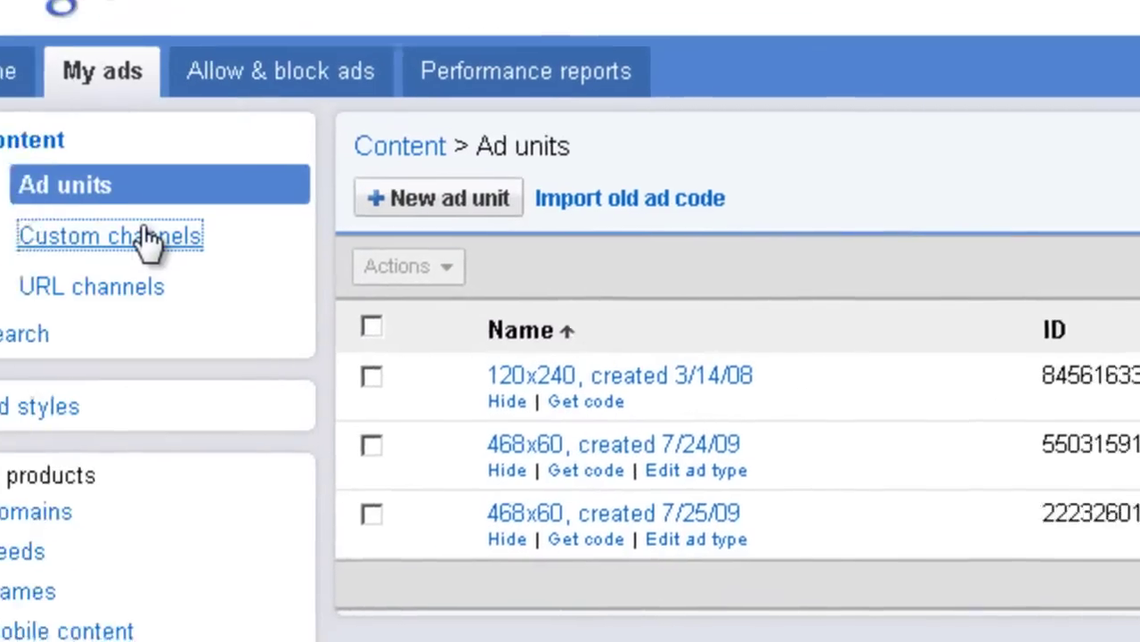
- Open Custom channels and select the eJoomla.net channel ID
left_click(146, 239)
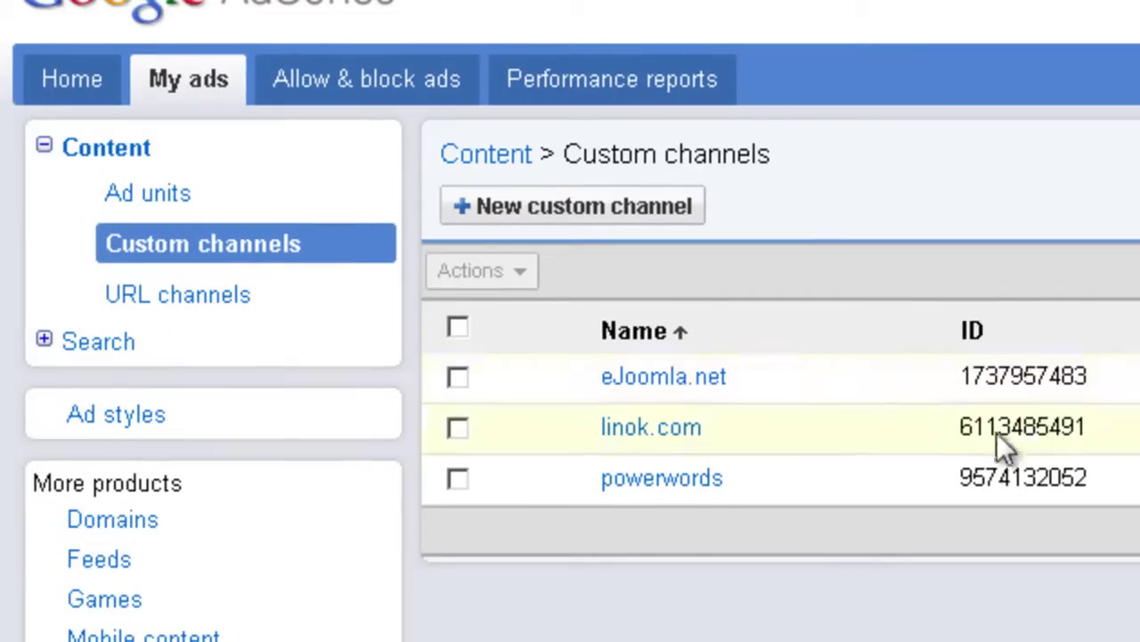
left_click_drag(962, 374, 1080, 360)
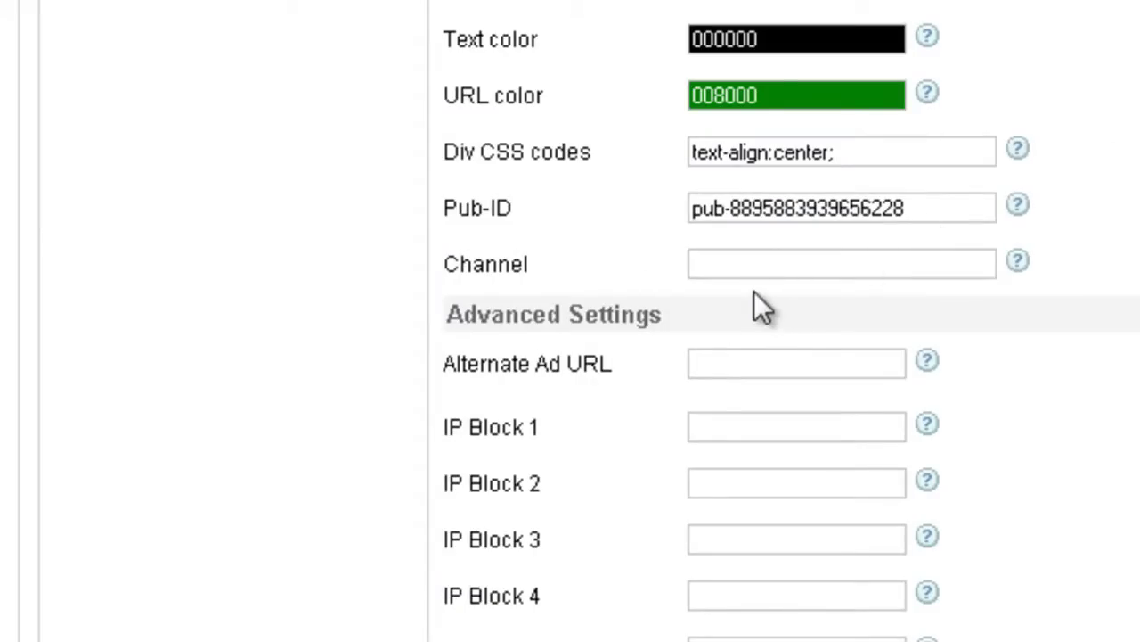
scroll(753, 292, "down", 1)
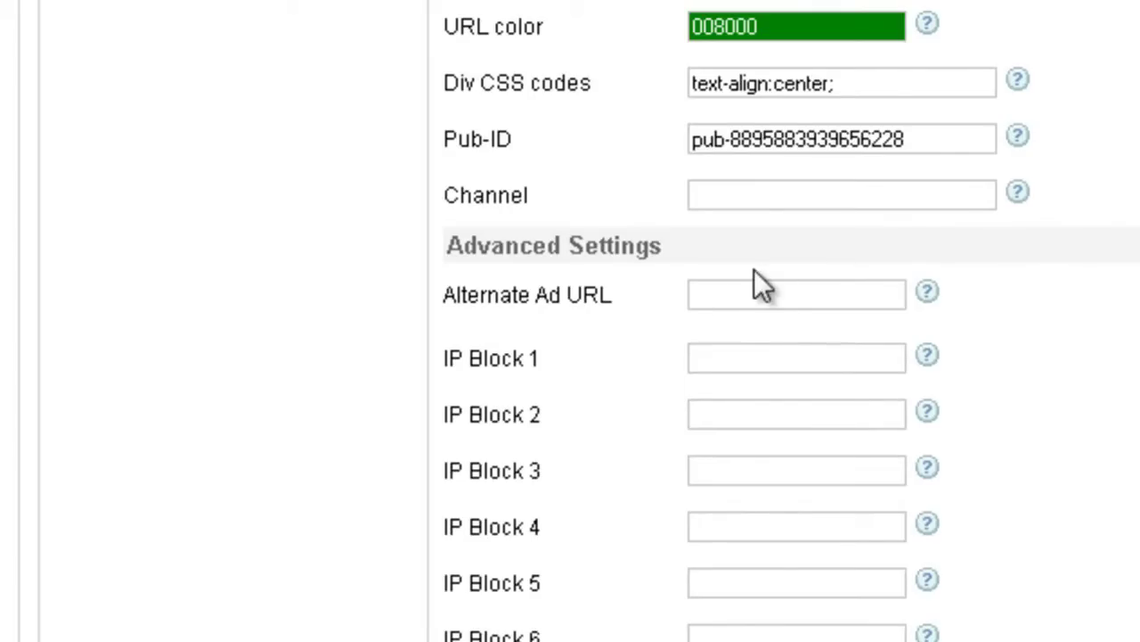
scroll(754, 276, "down", 2)
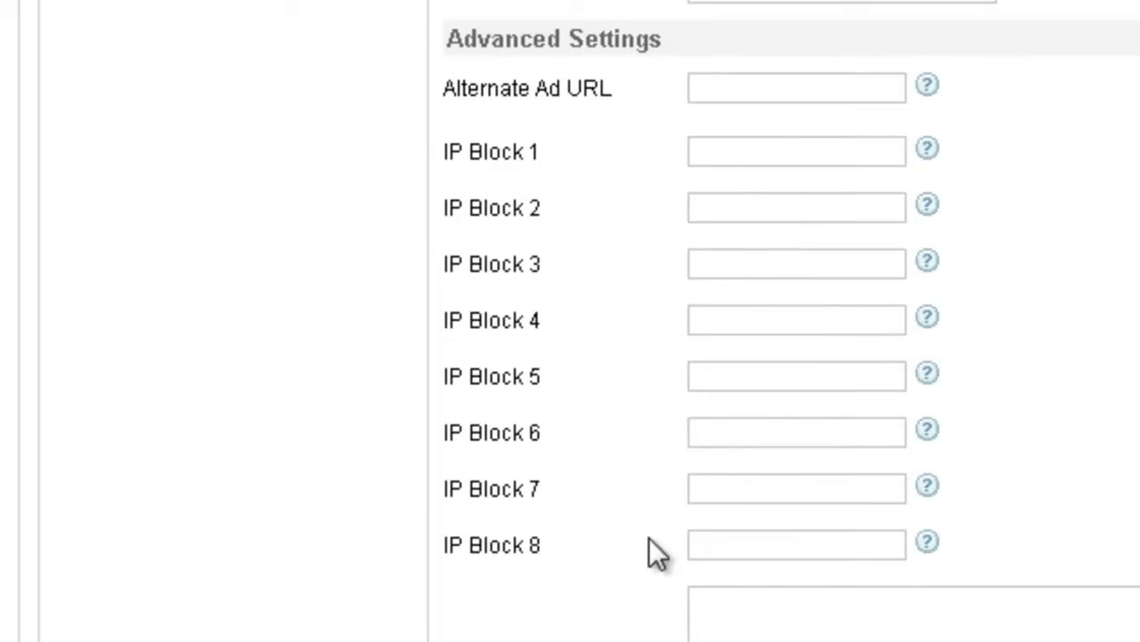
scroll(704, 196, "down", 1)
scroll(710, 405, "down", 3)
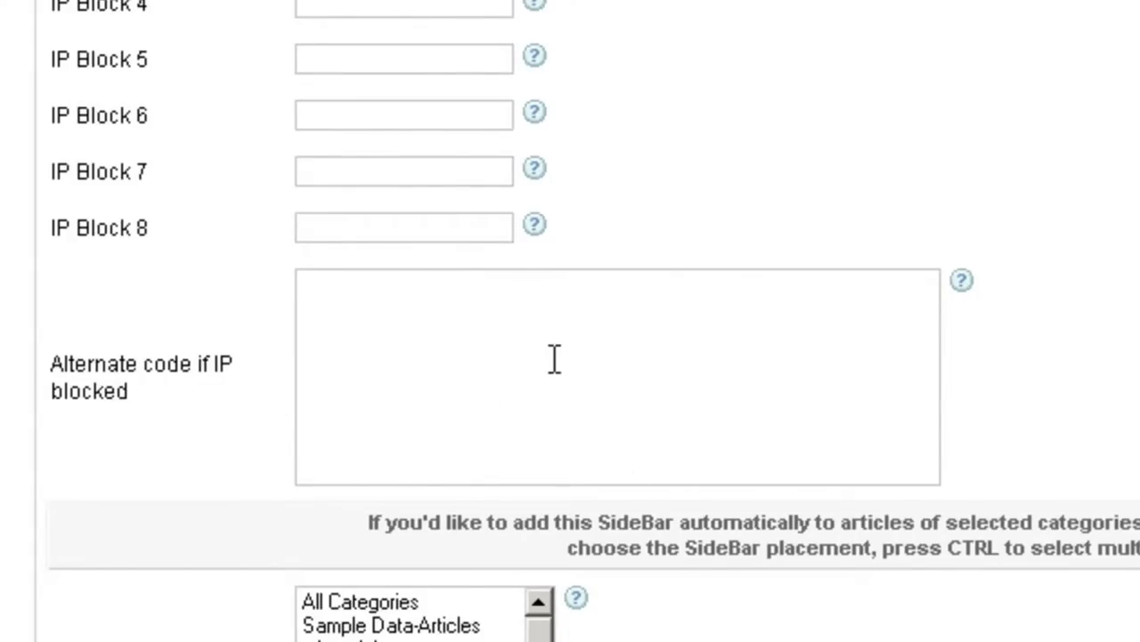
- Scroll through the Google sidebar's category and placement options
scroll(552, 357, "down", 2)
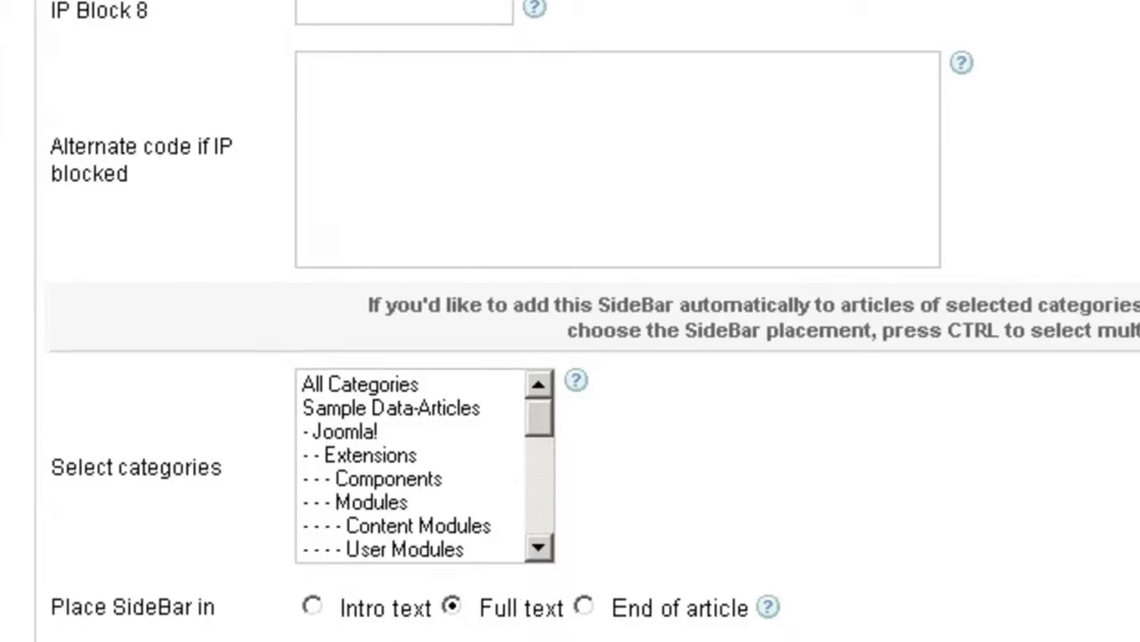
scroll(682, 599, "up", 15)
scroll(570, 356, "up", 4)
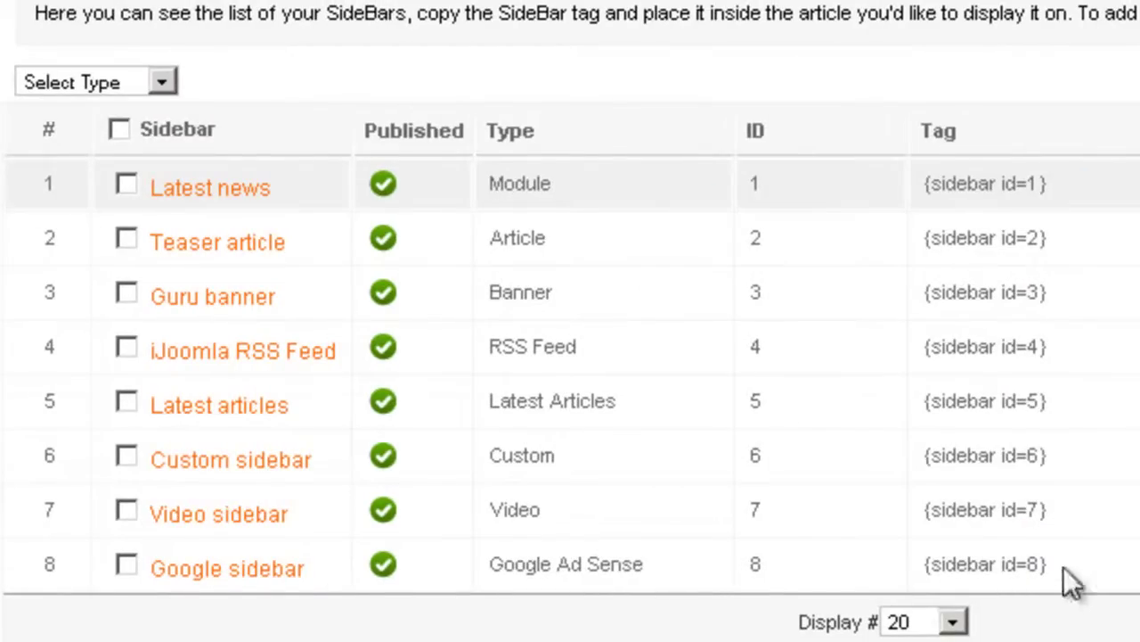
- Copy the {sidebar id=8} tag and paste it at the start of the Getting Started article
left_click_drag(1049, 565, 925, 584)
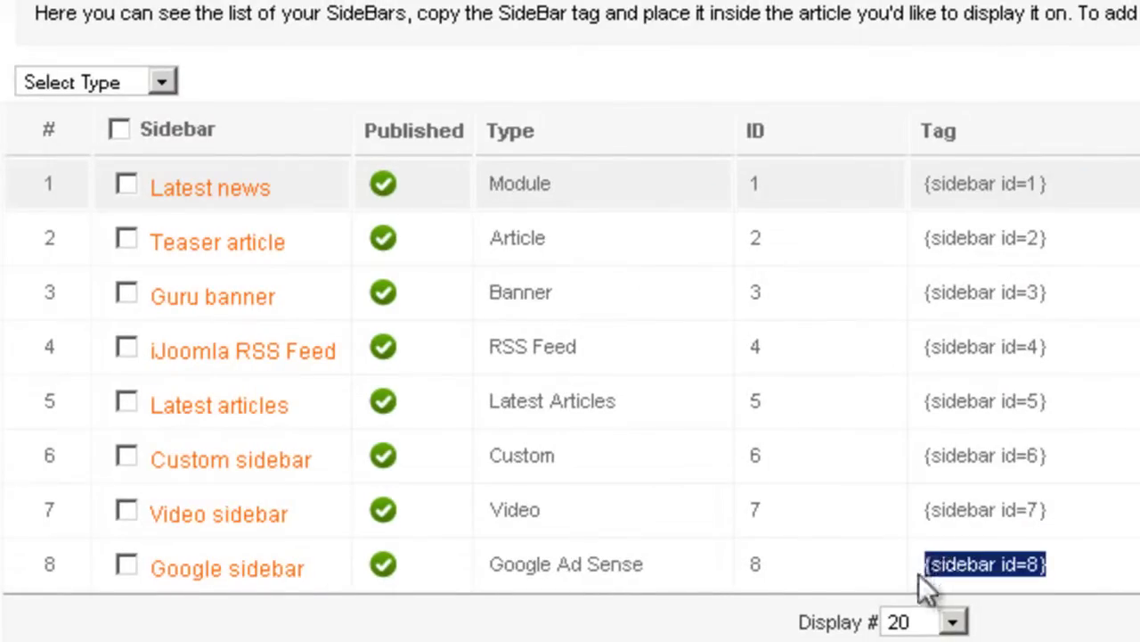
right_click(969, 568)
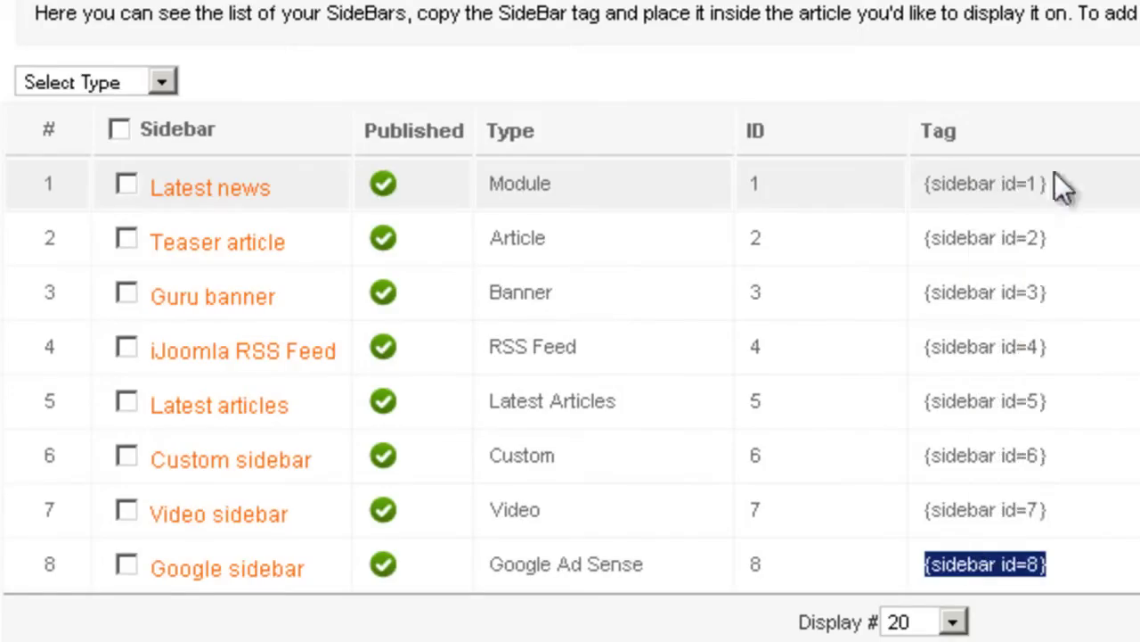
left_click(1052, 176)
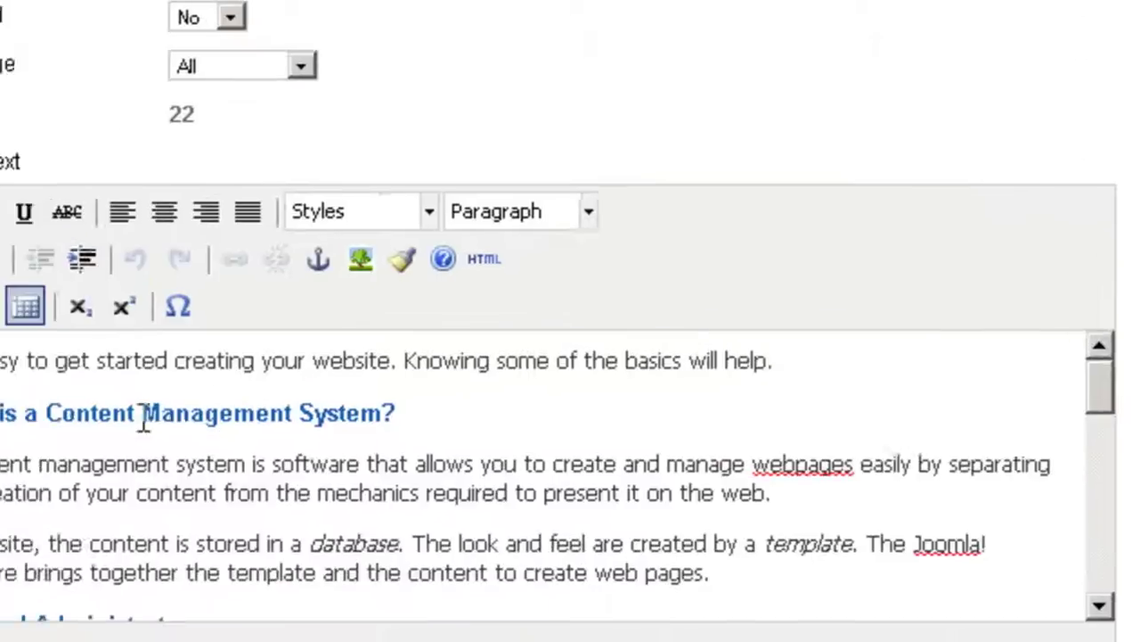
key("ctrl+v")
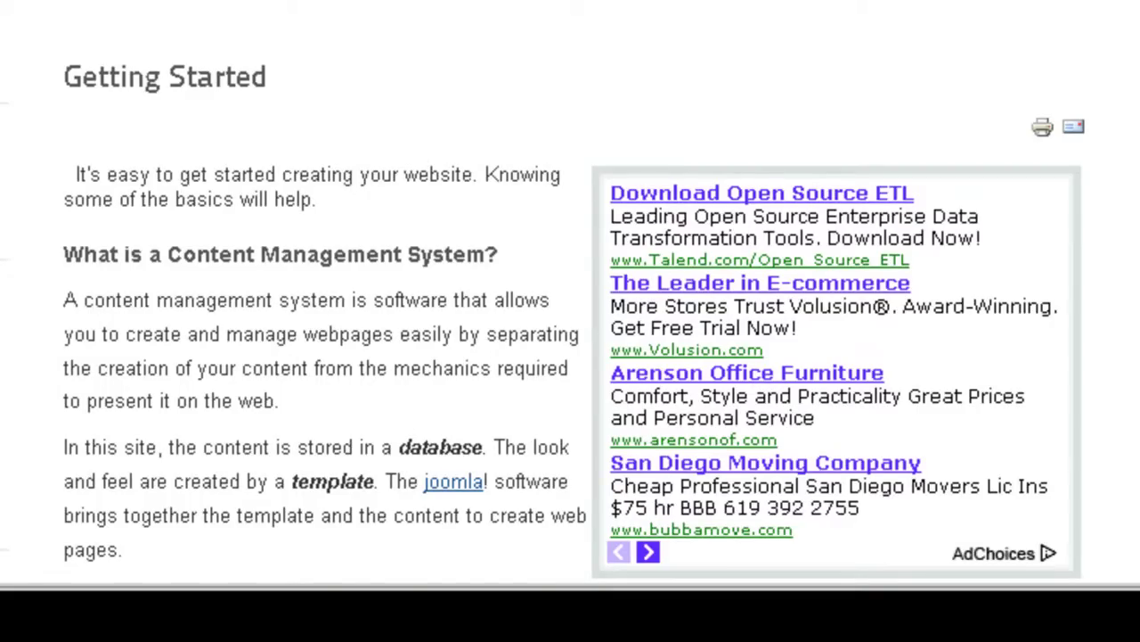
scroll(945, 83, "down", 3)
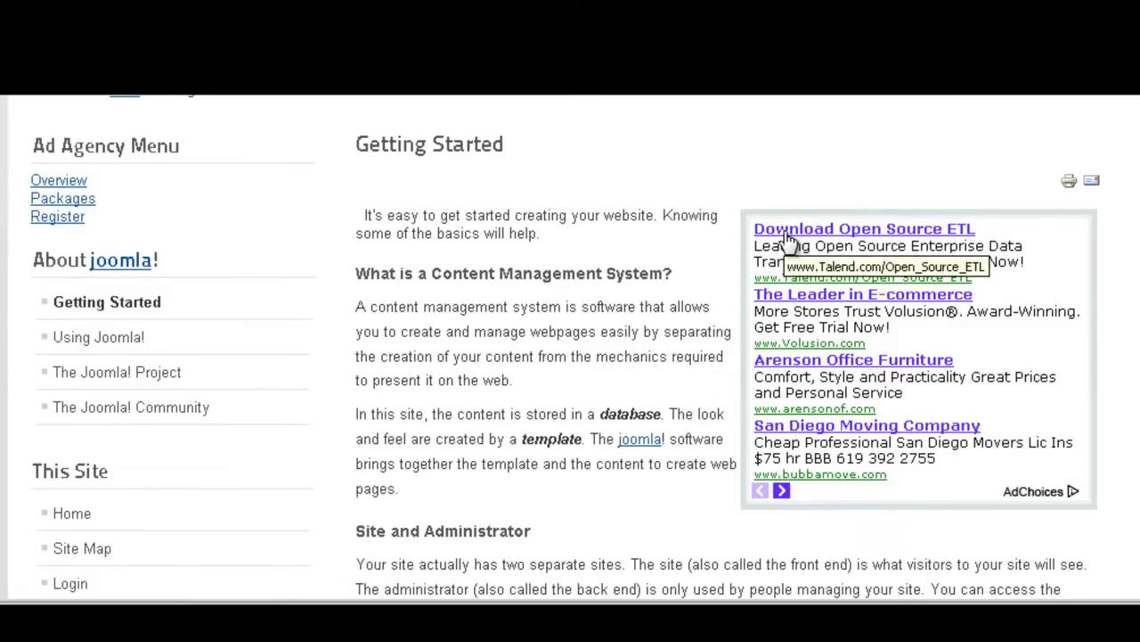
double_click(62, 198)
left_click(76, 234)
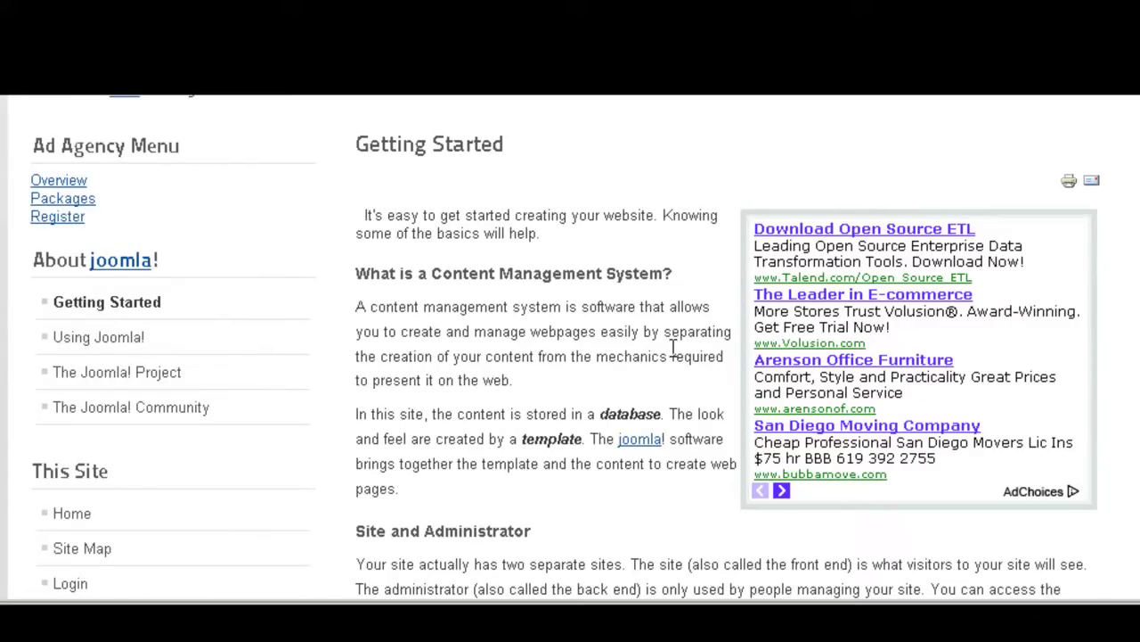
scroll(570, 334, "up", 3)
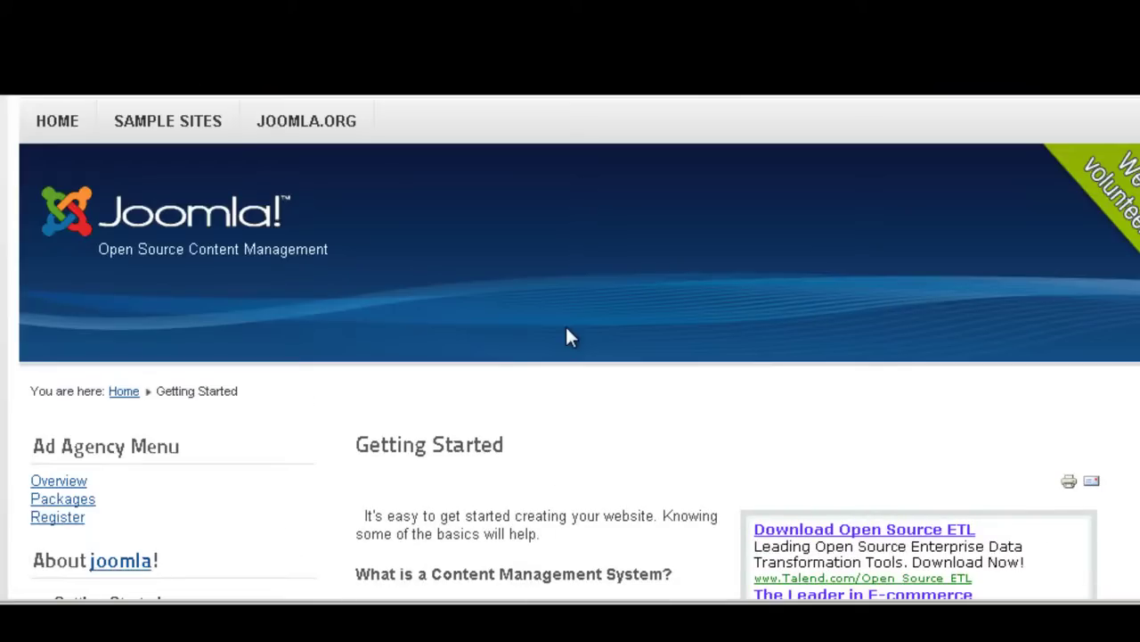